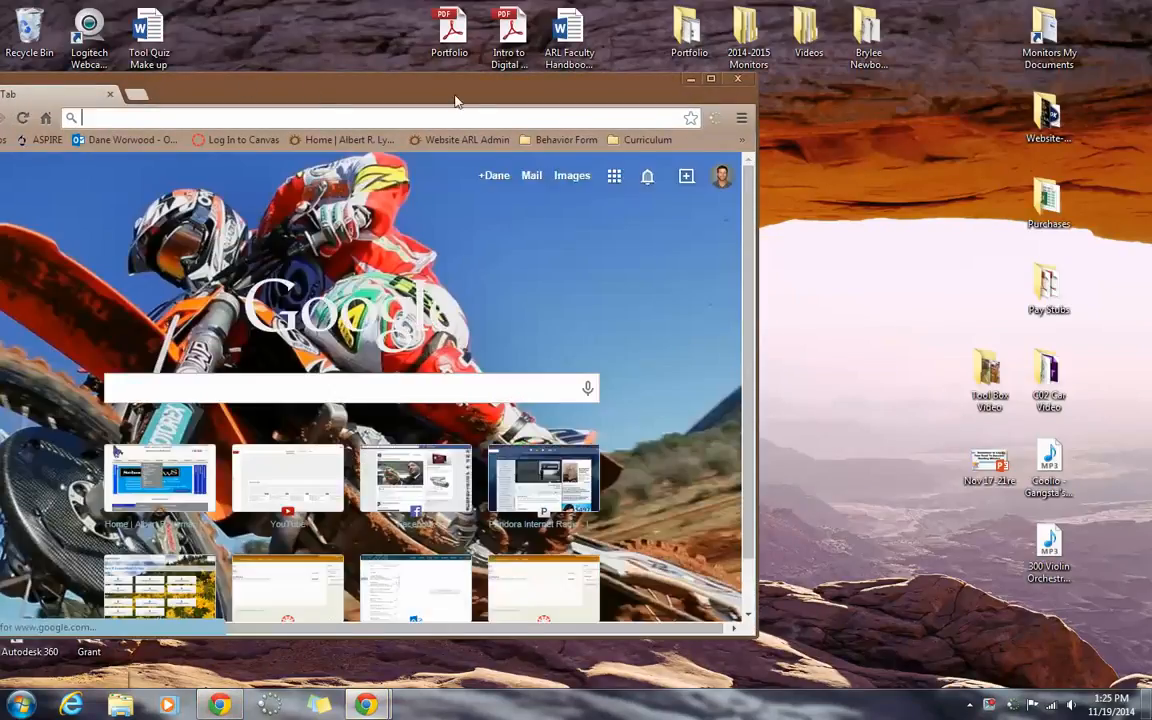
Step: Maximize the browser window and open Google Calendar from the Chrome apps page
drag(455, 100, 654, 78)
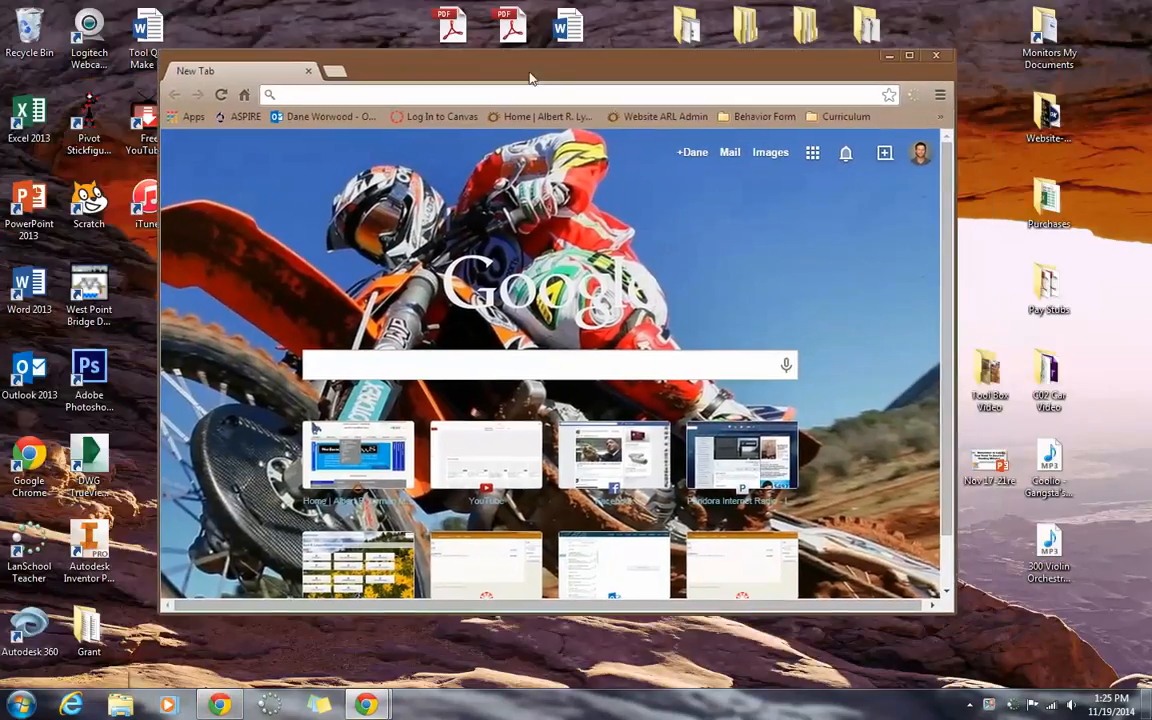
click(911, 56)
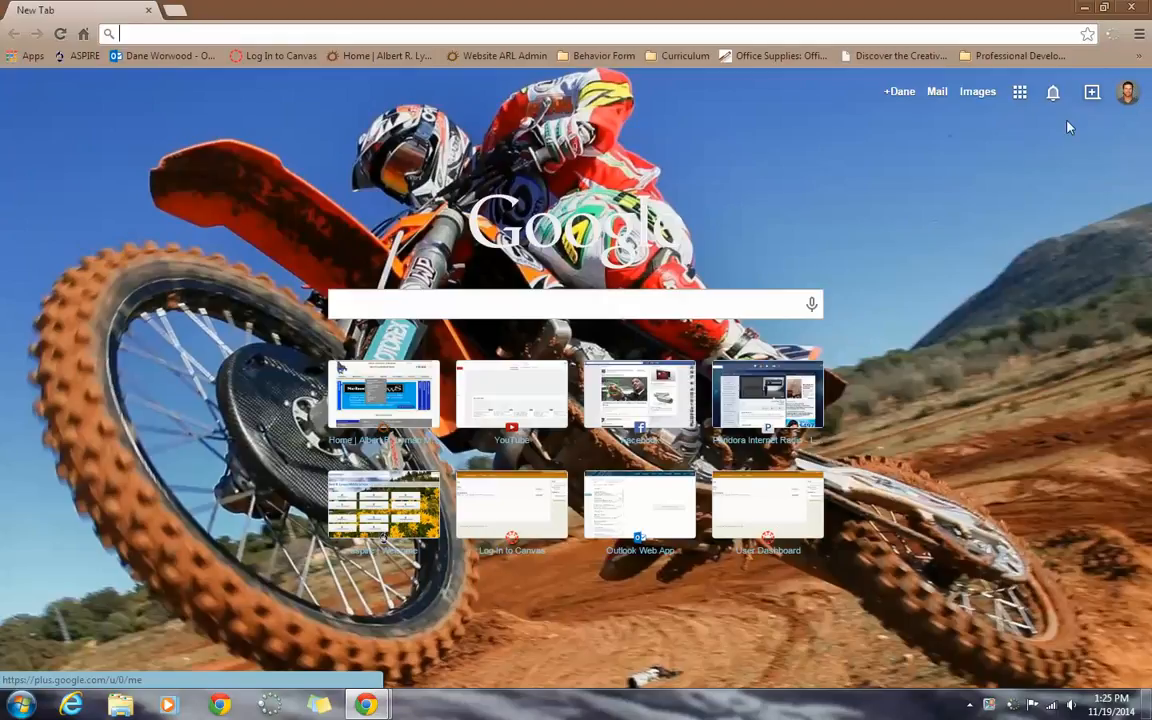
click(1021, 93)
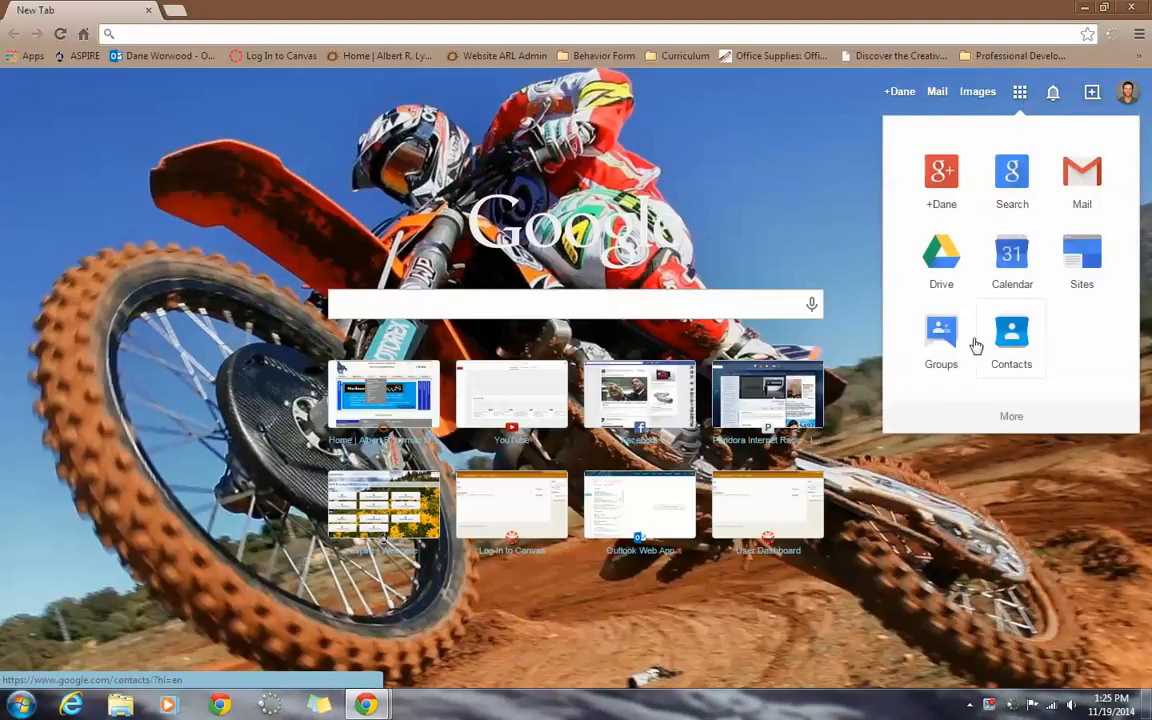
click(716, 152)
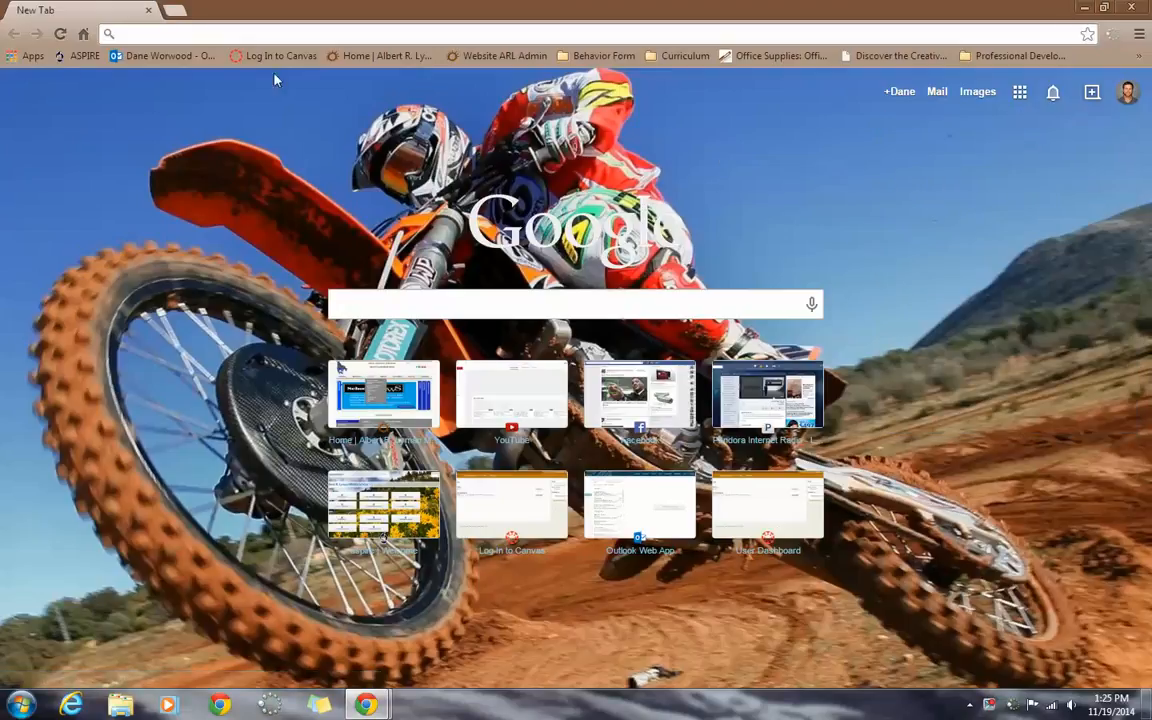
click(22, 57)
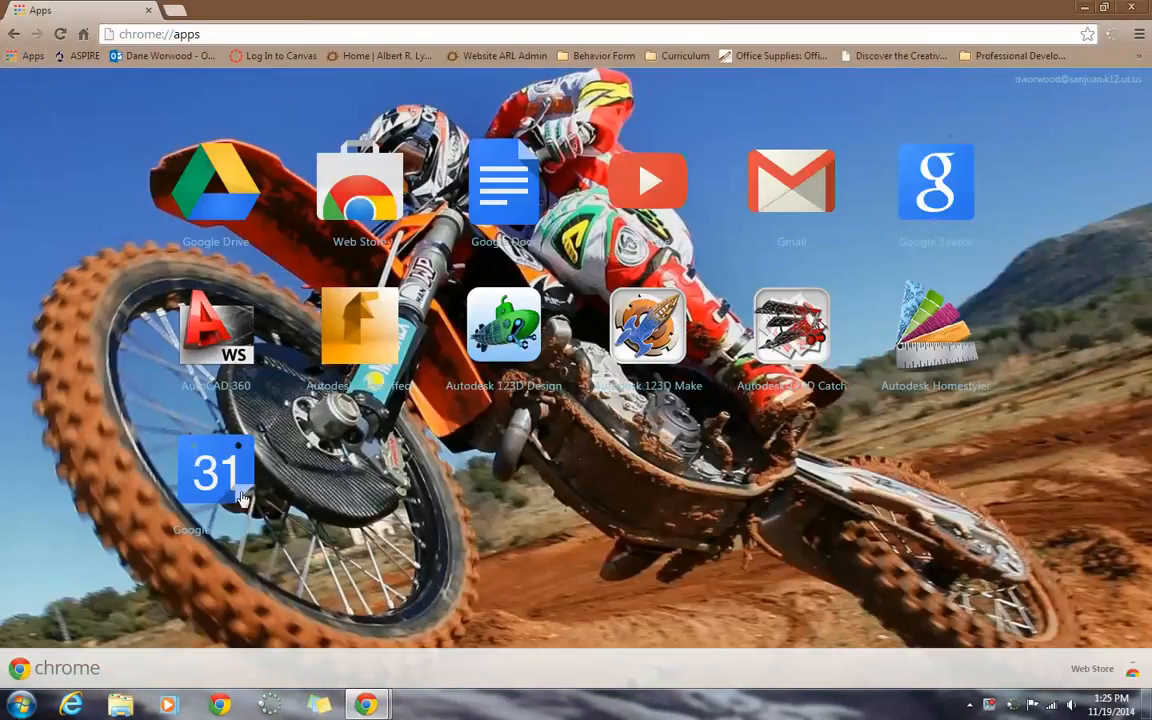
click(216, 448)
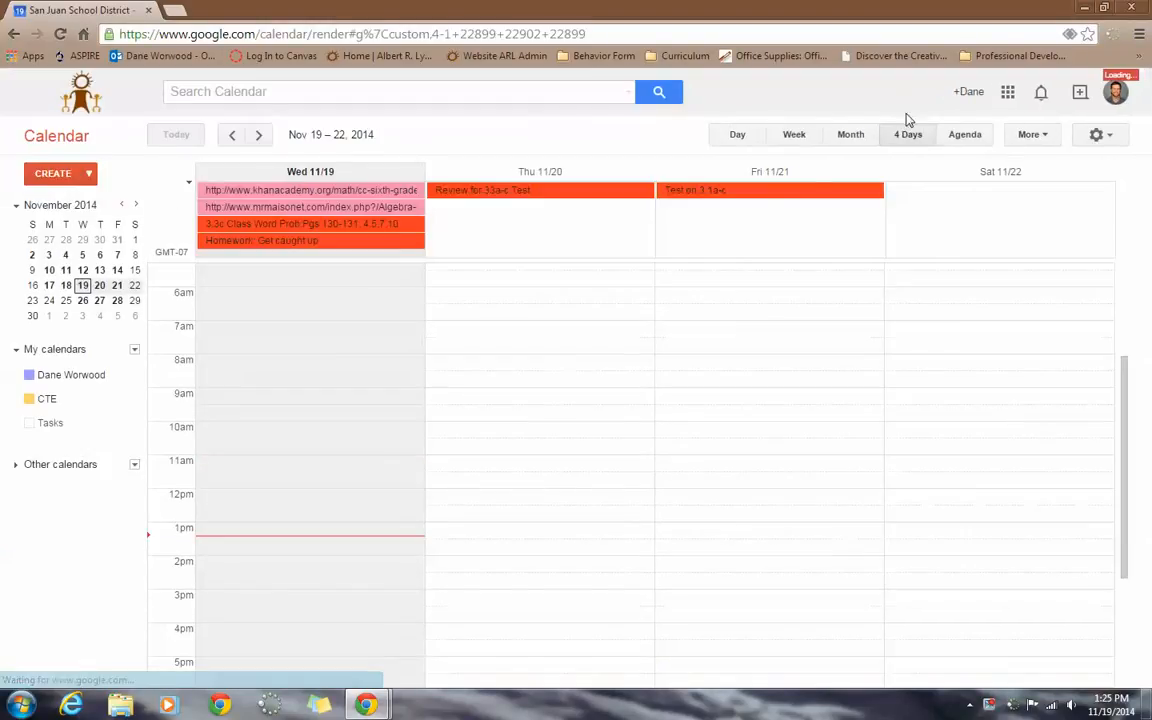
Step: Minimize the calendar window and load google.com in a maximized Internet Explorer window
click(1085, 8)
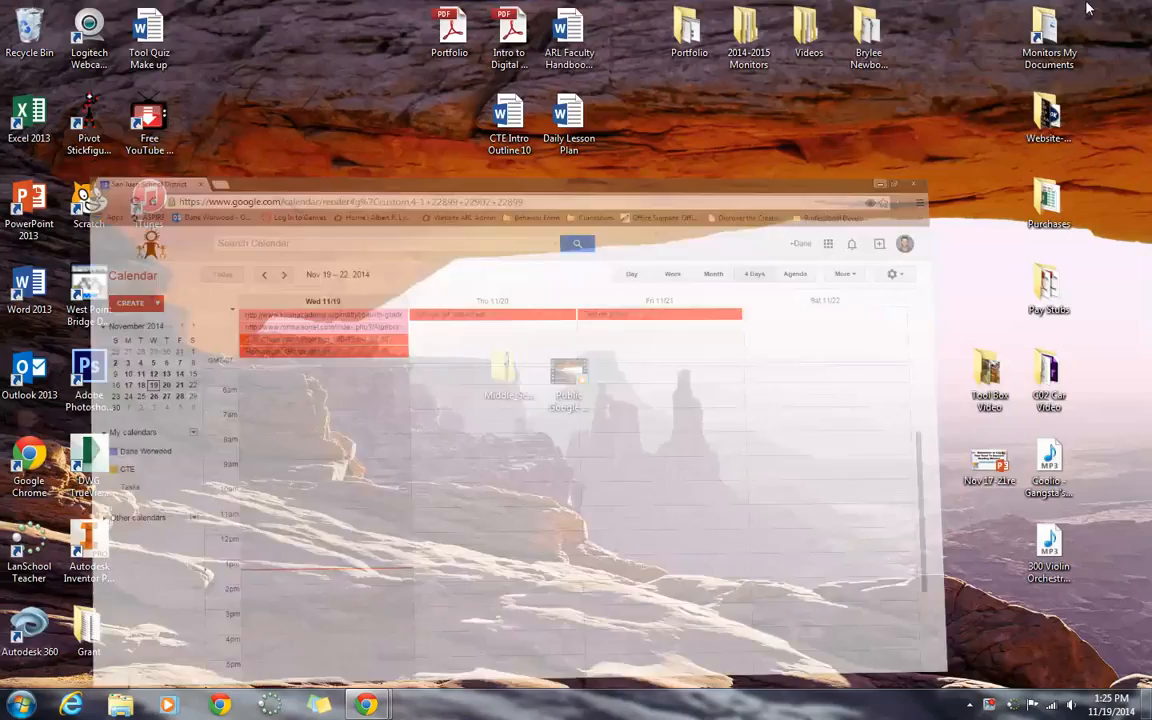
click(71, 705)
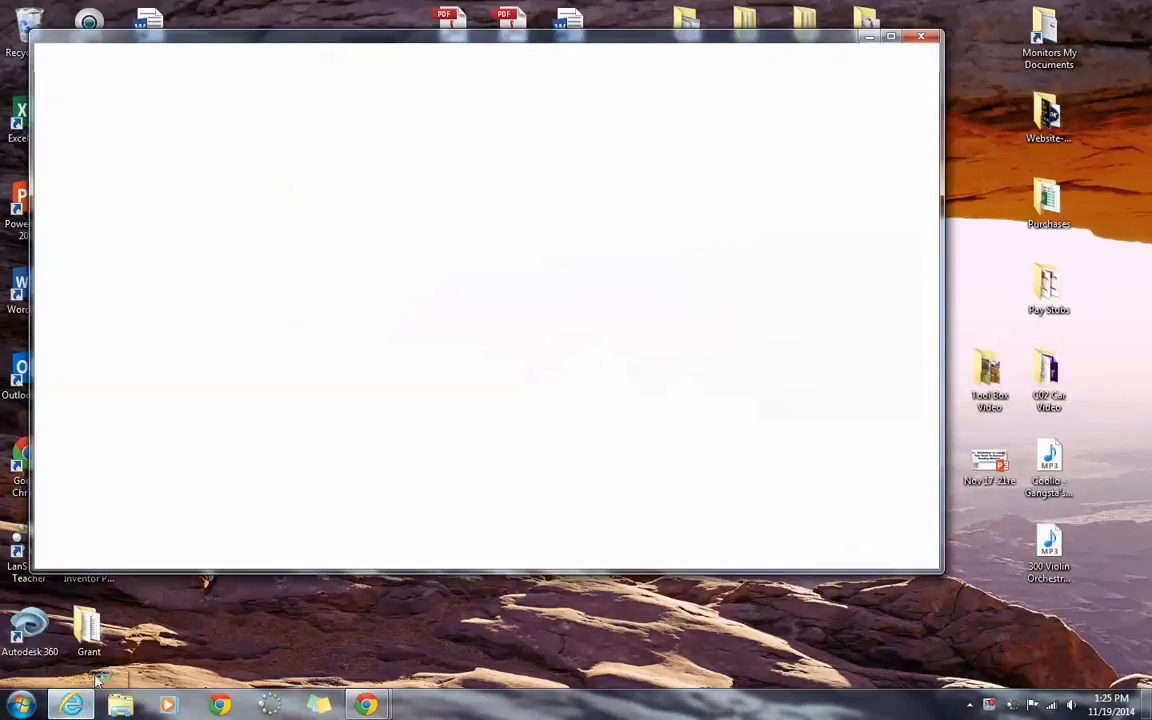
click(893, 37)
click(428, 33)
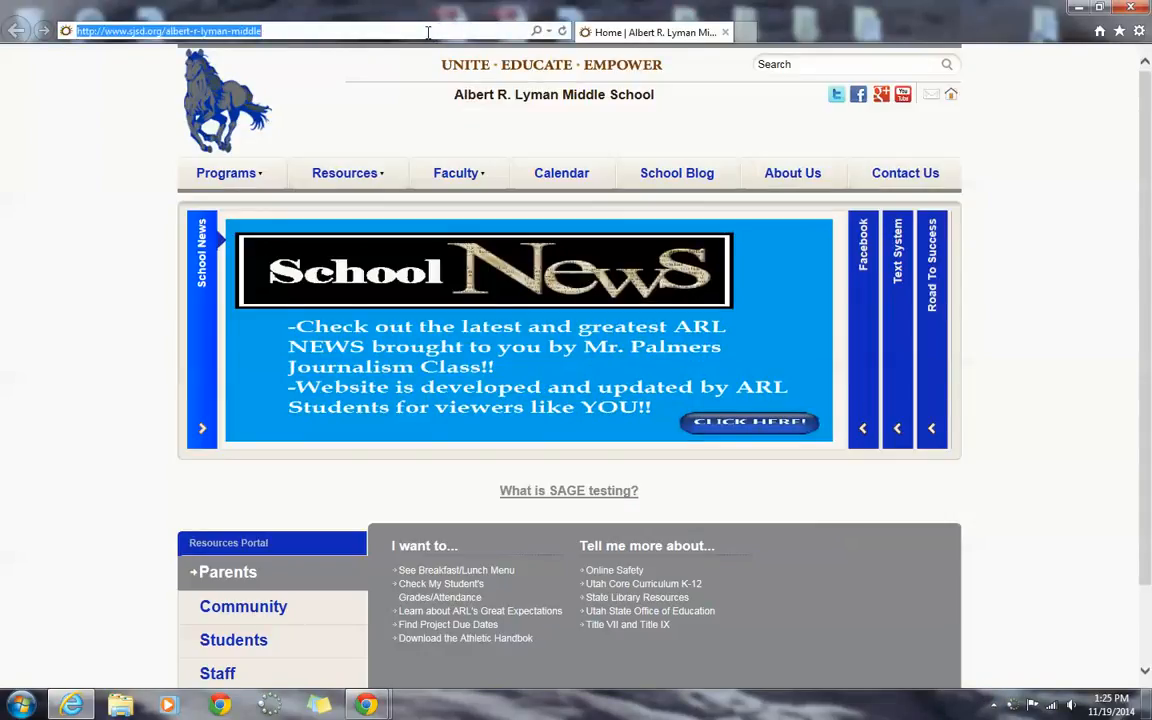
text(google.c)
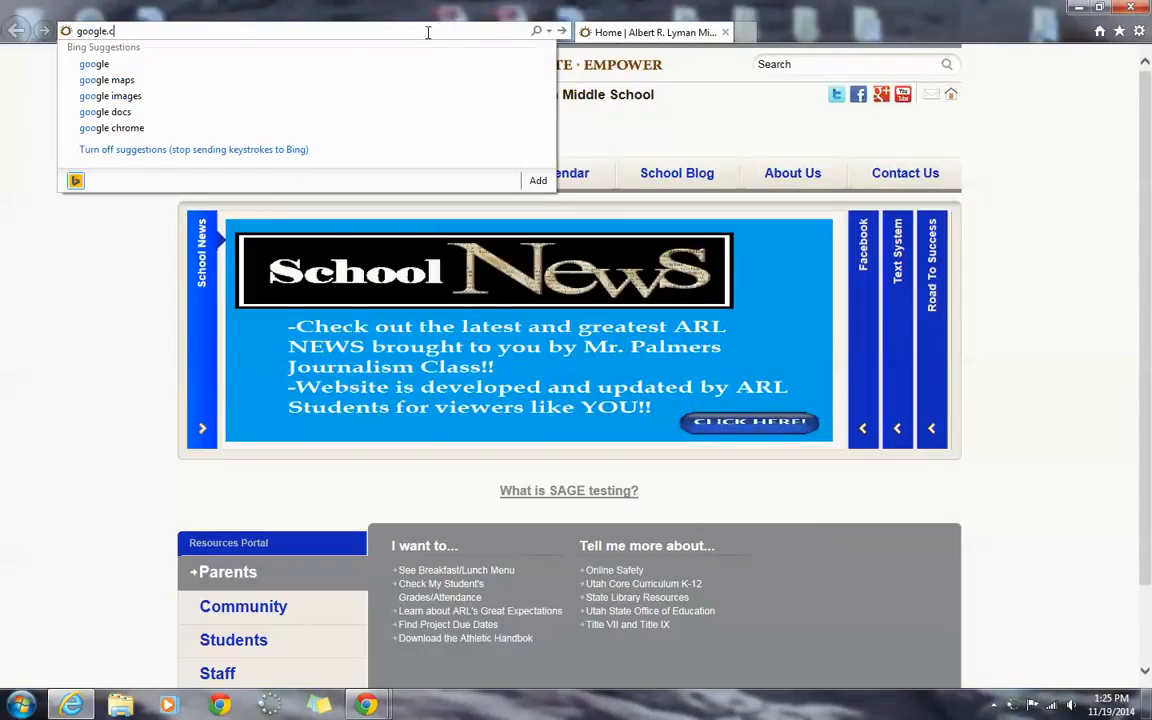
text(om)
key(Return)
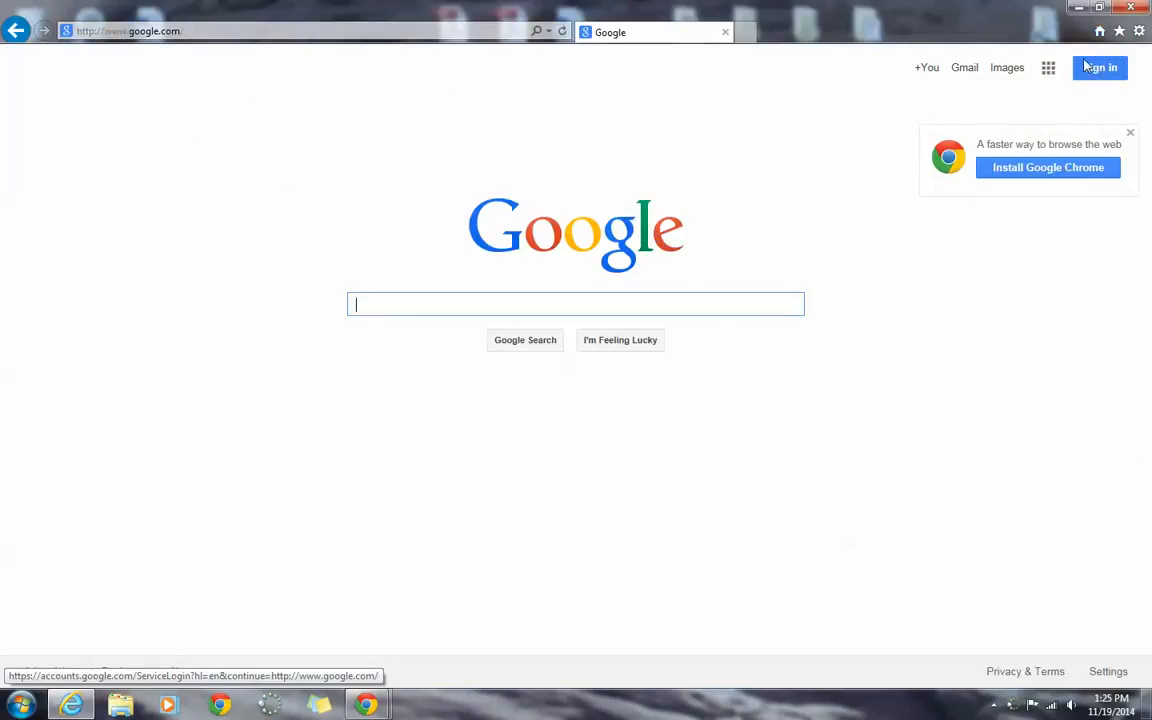
Step: Close Internet Explorer and return to the Google Calendar window in Chrome
click(1127, 9)
mouse_move(370, 702)
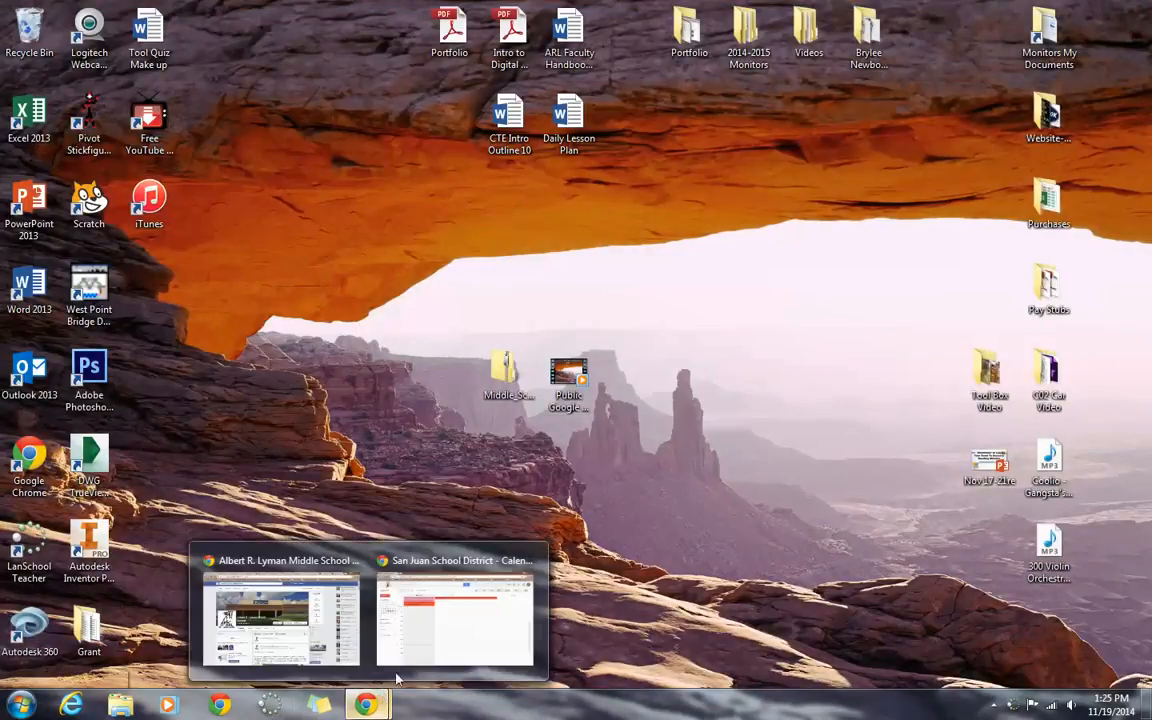
click(382, 578)
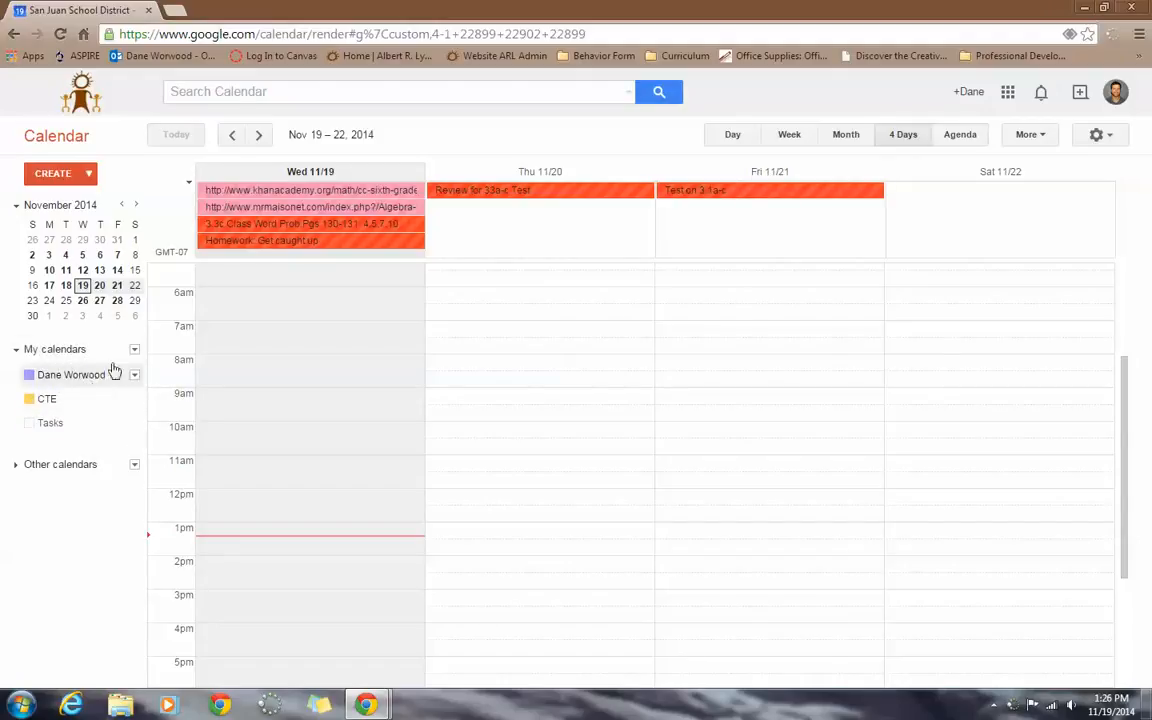
click(72, 176)
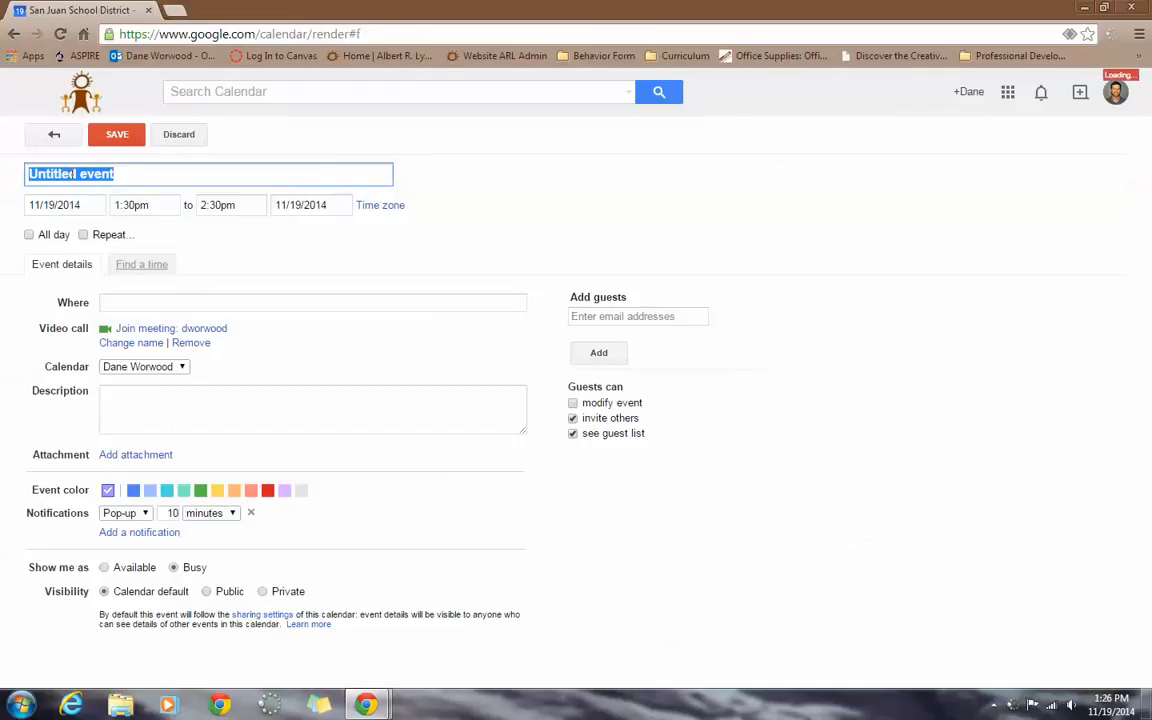
click(13, 33)
click(88, 173)
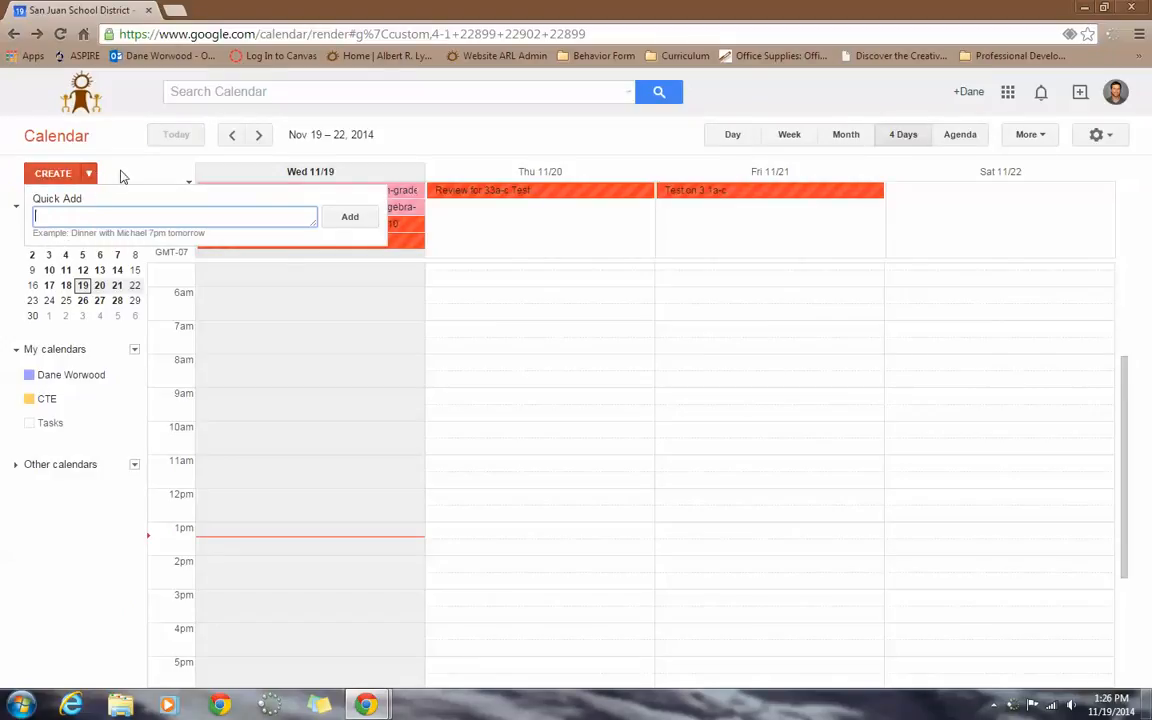
click(122, 175)
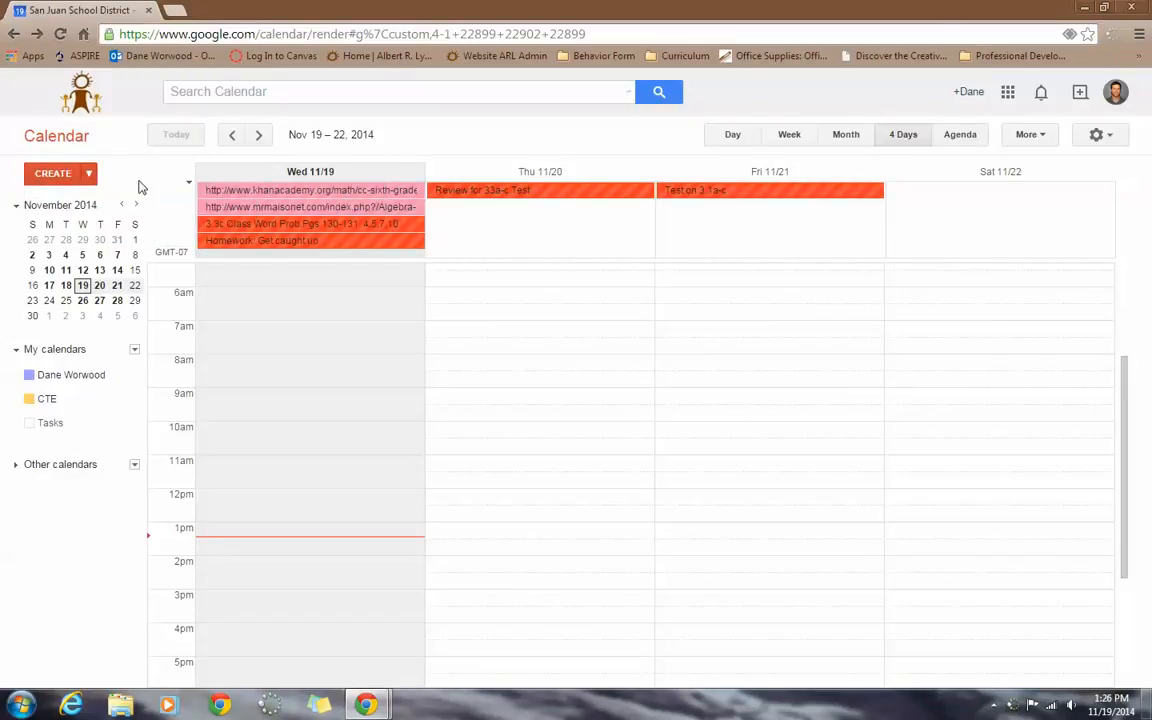
Step: Create a new calendar named CTE Intro, share it with others and make it public
click(135, 351)
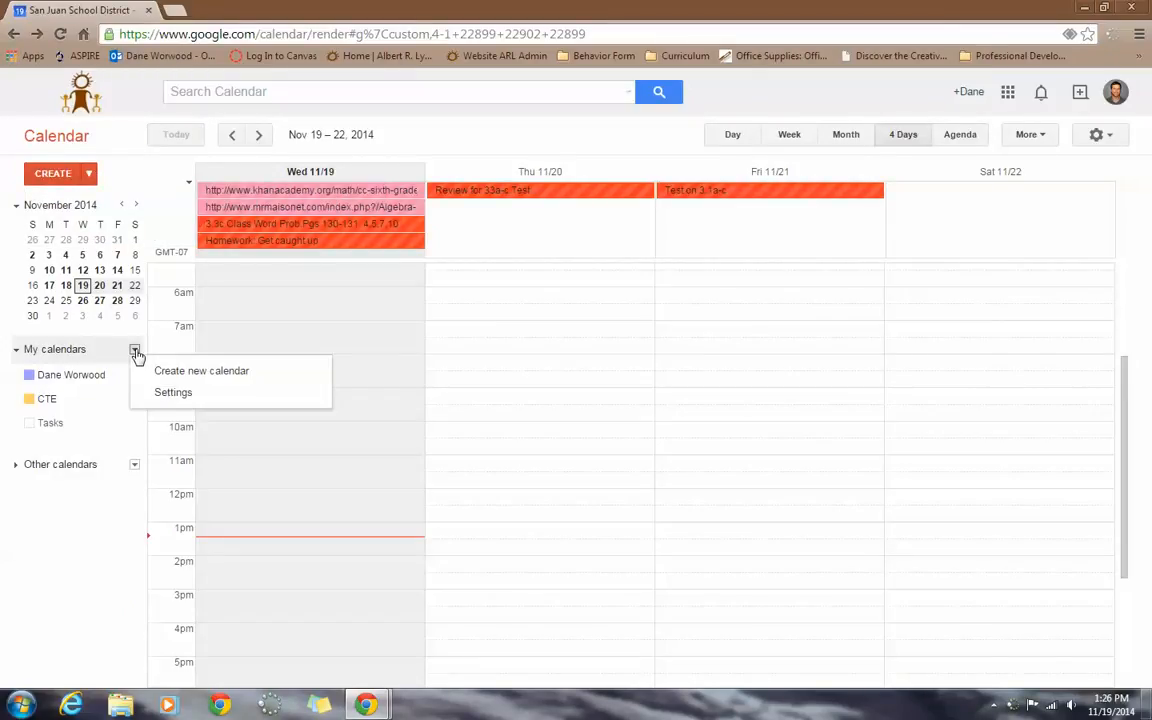
click(230, 381)
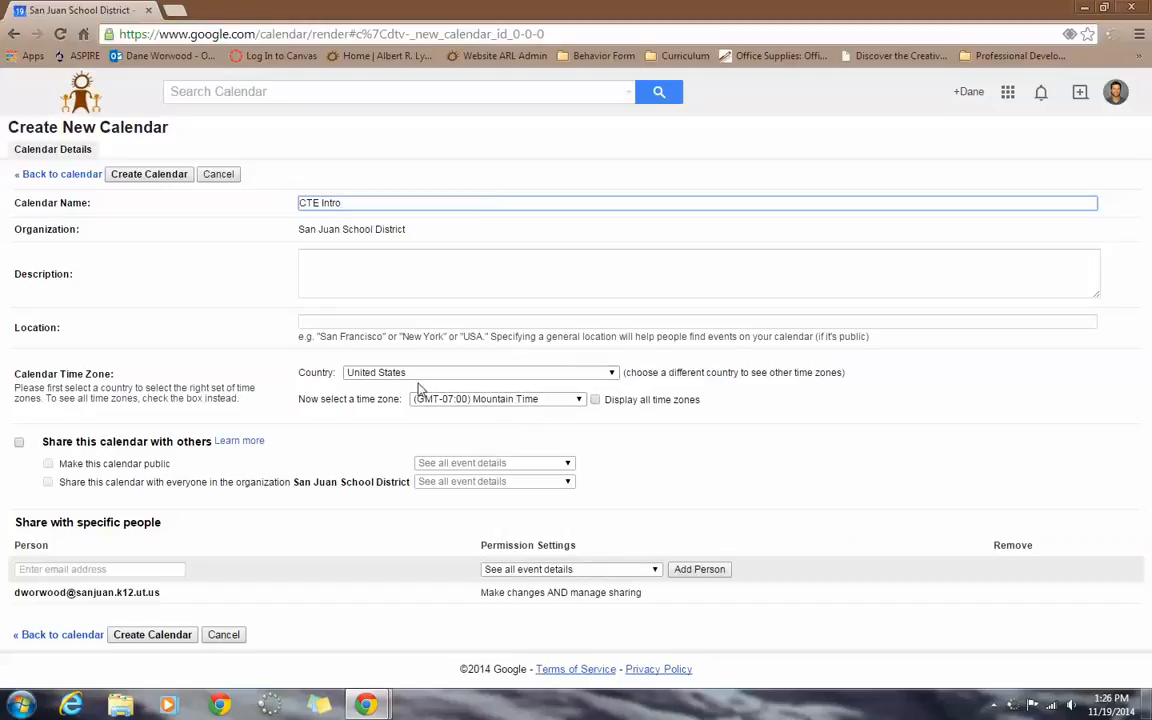
click(19, 444)
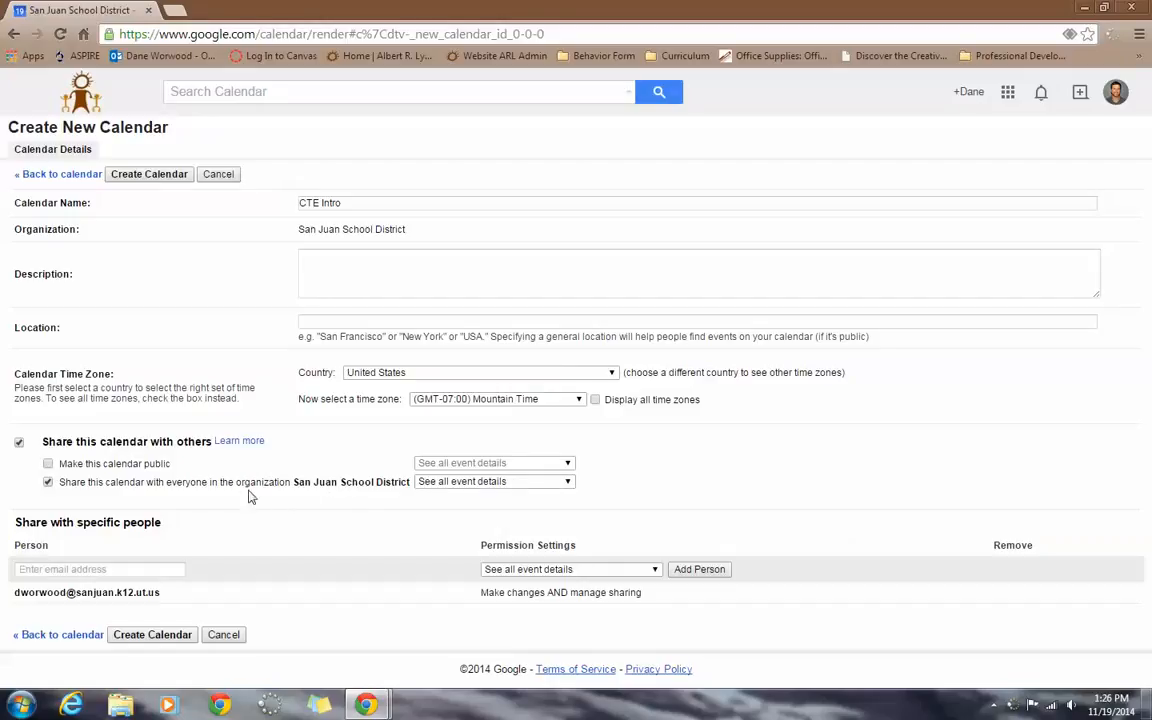
click(48, 464)
click(165, 635)
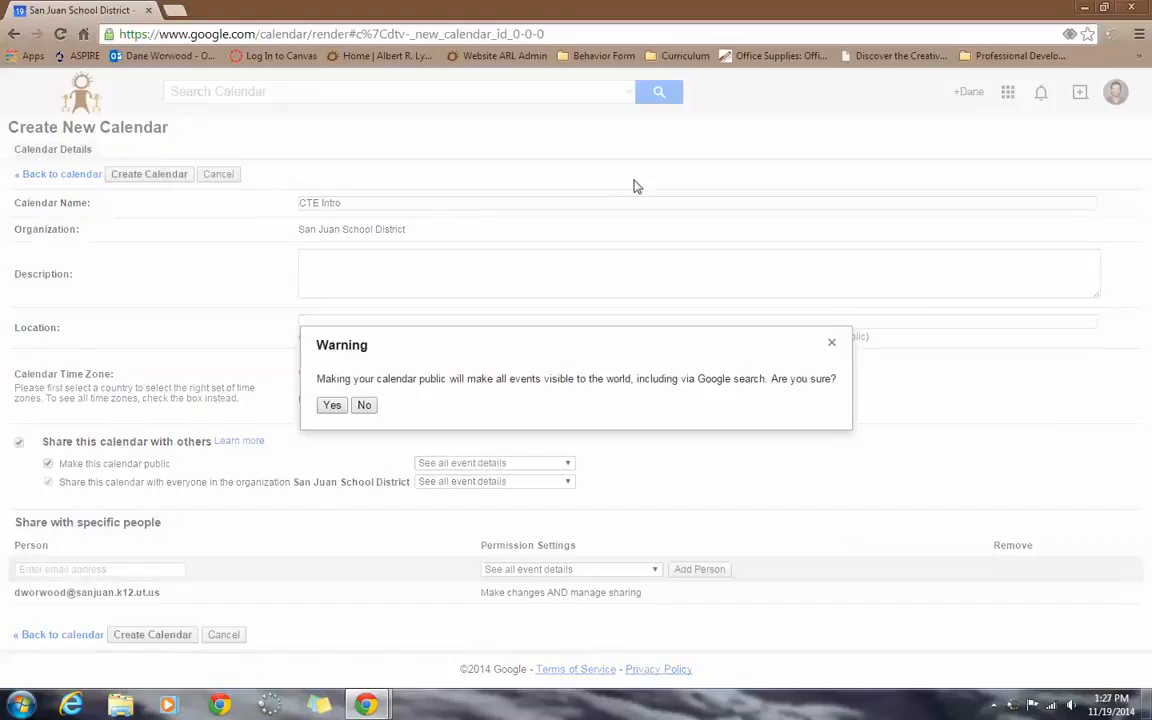
click(331, 405)
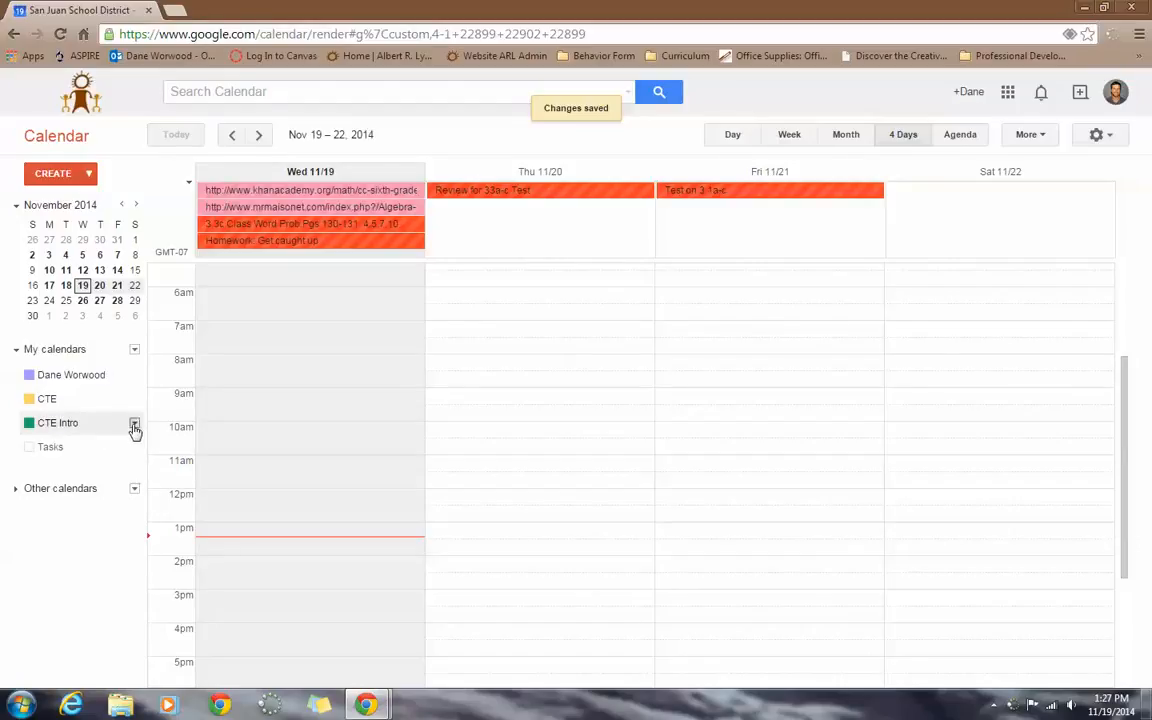
Step: Hide the CTE Intro calendar's events and show them again
click(134, 426)
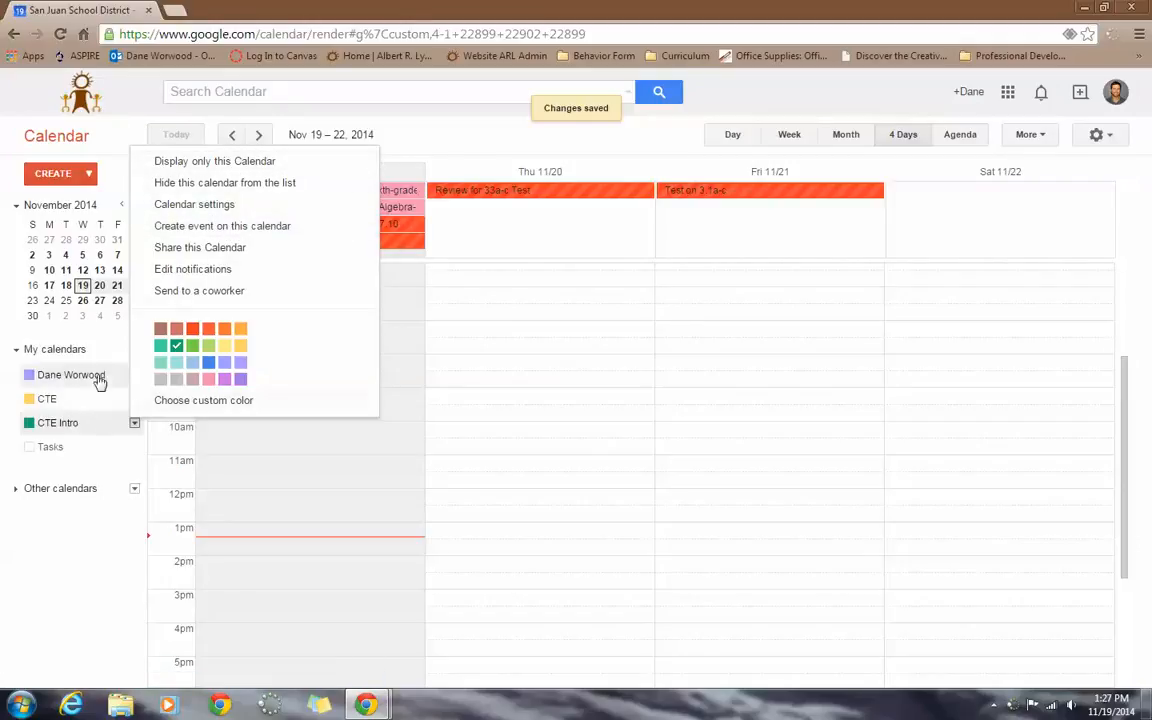
click(57, 423)
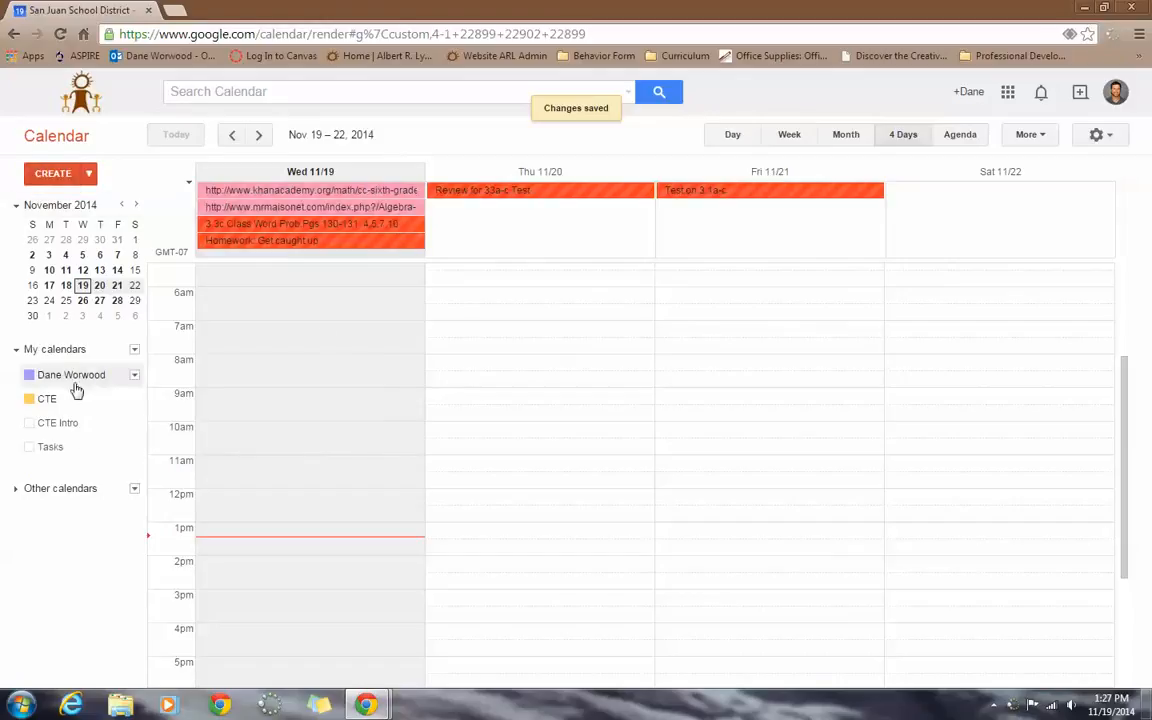
click(57, 426)
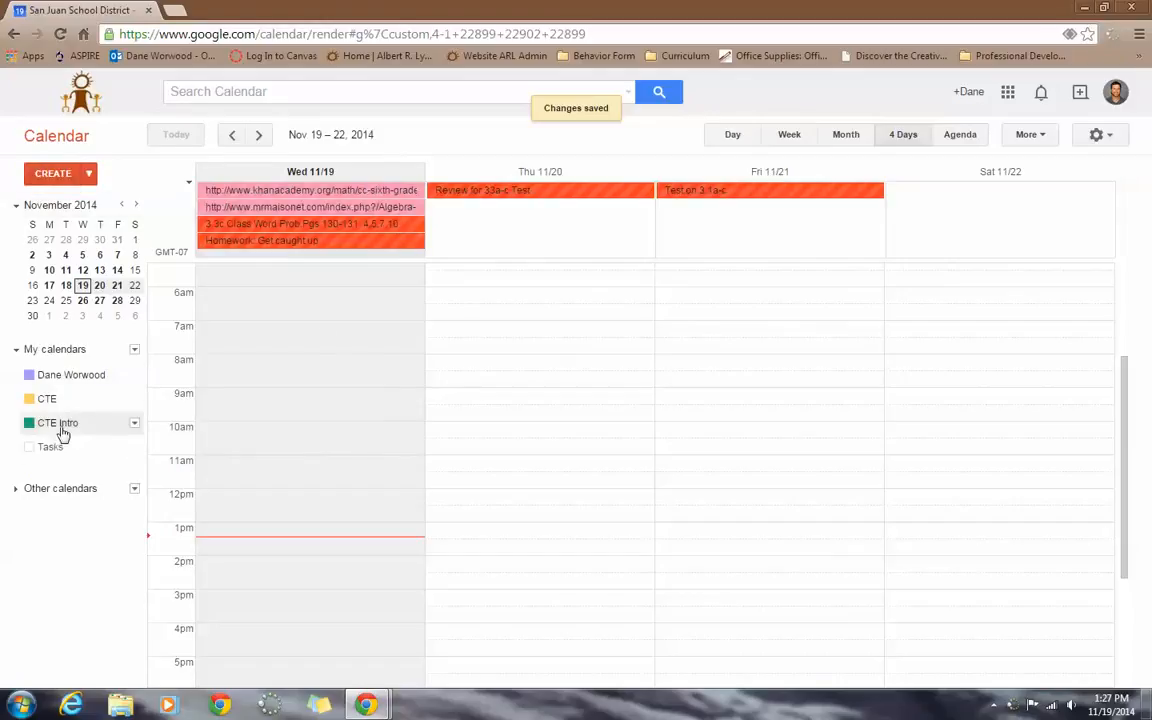
Step: Review the CTE Intro calendar's sharing settings and save them
click(134, 423)
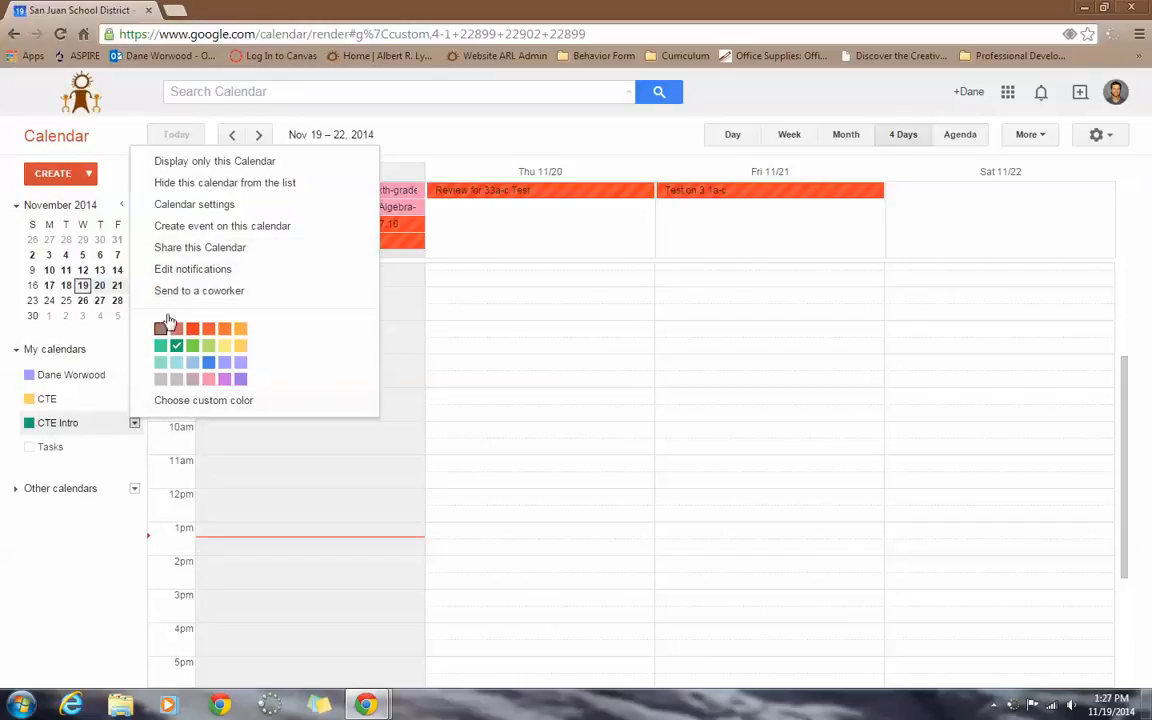
click(210, 248)
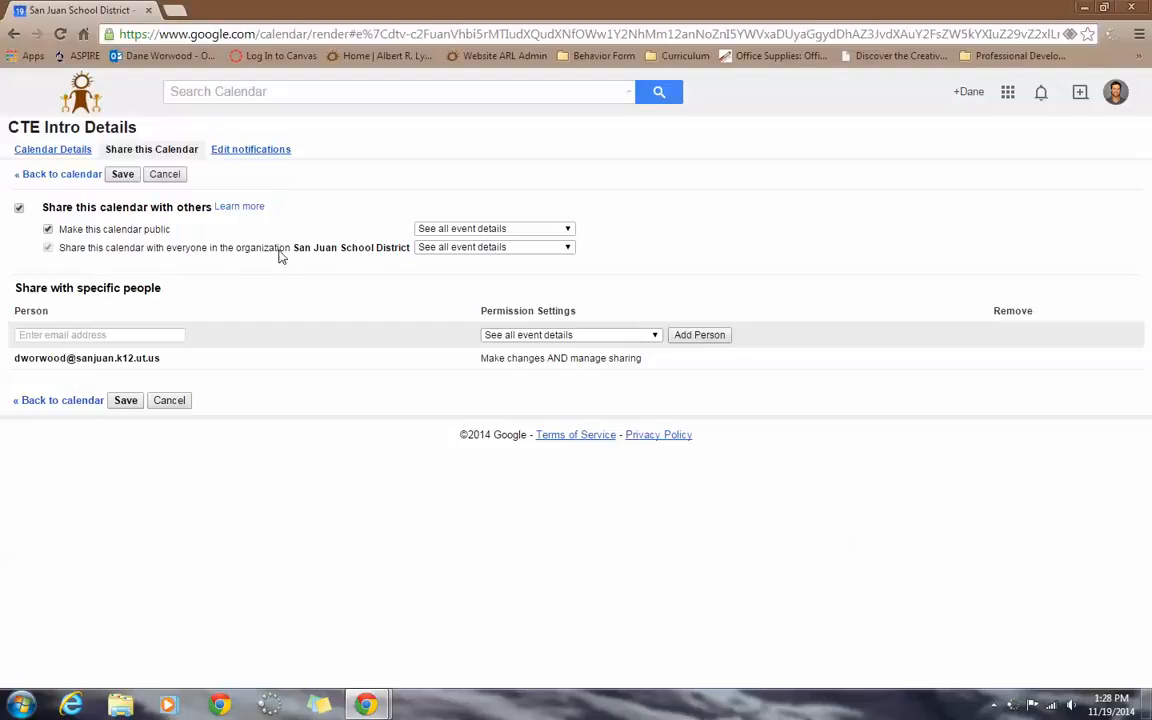
click(128, 174)
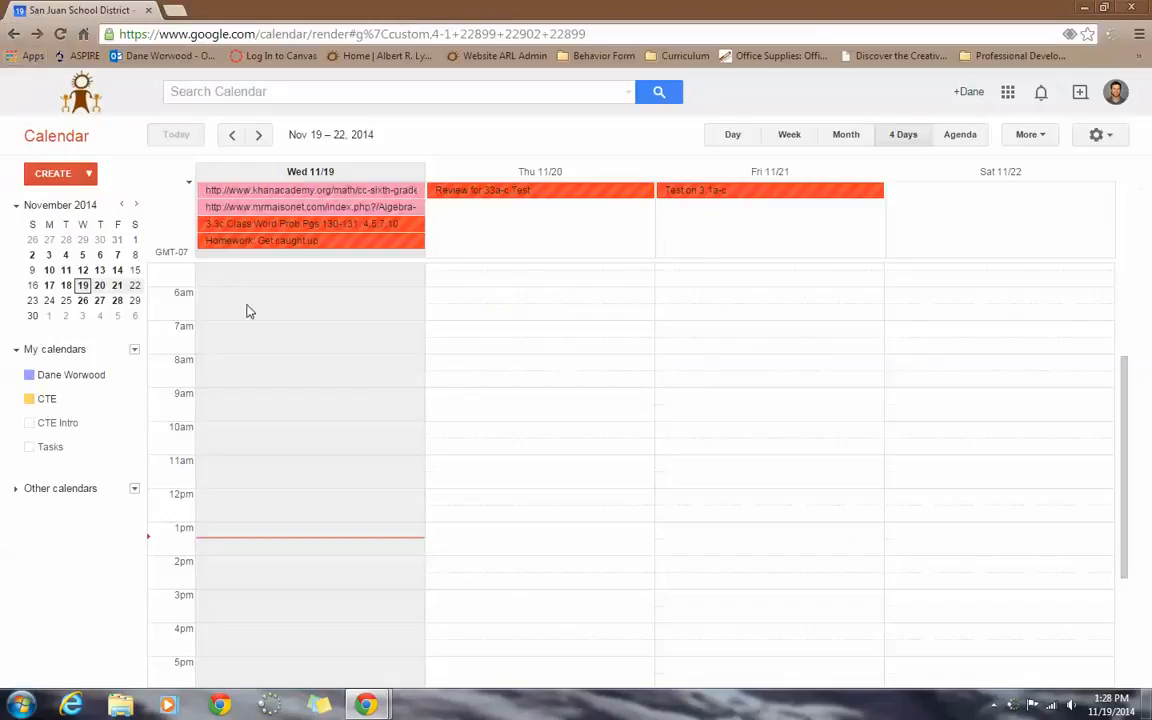
Step: Open the CTE Intro calendar's settings, enlarge the embed code field and select the entire iframe code
click(134, 424)
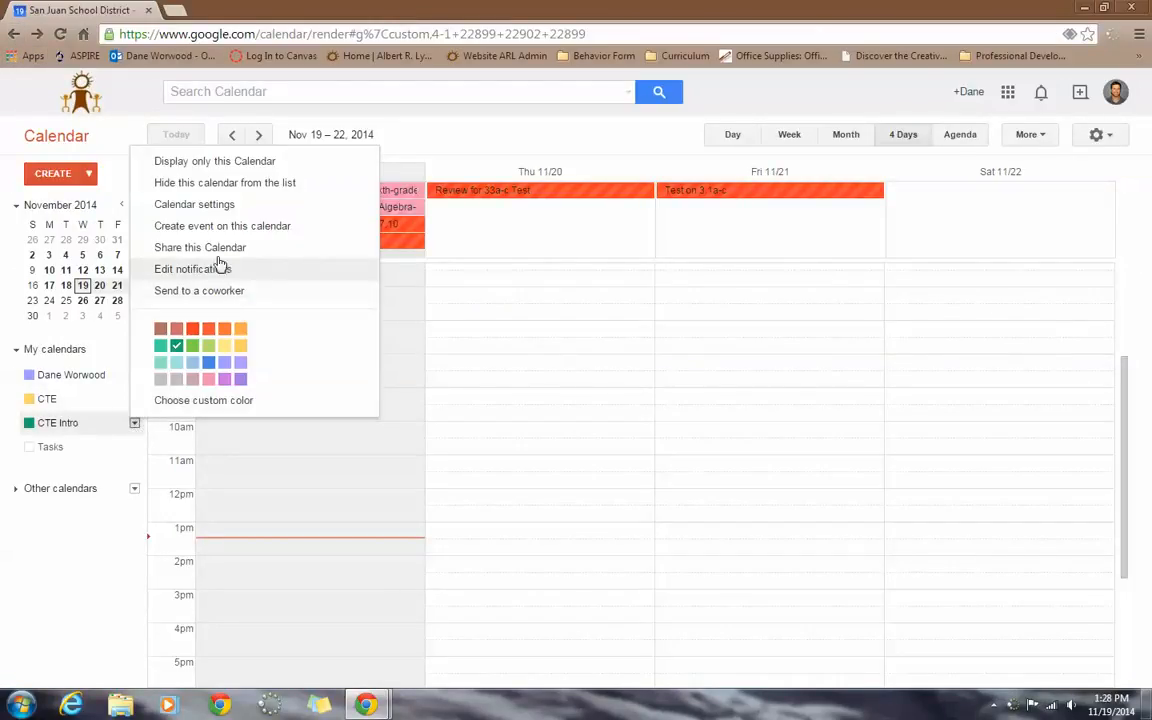
click(216, 207)
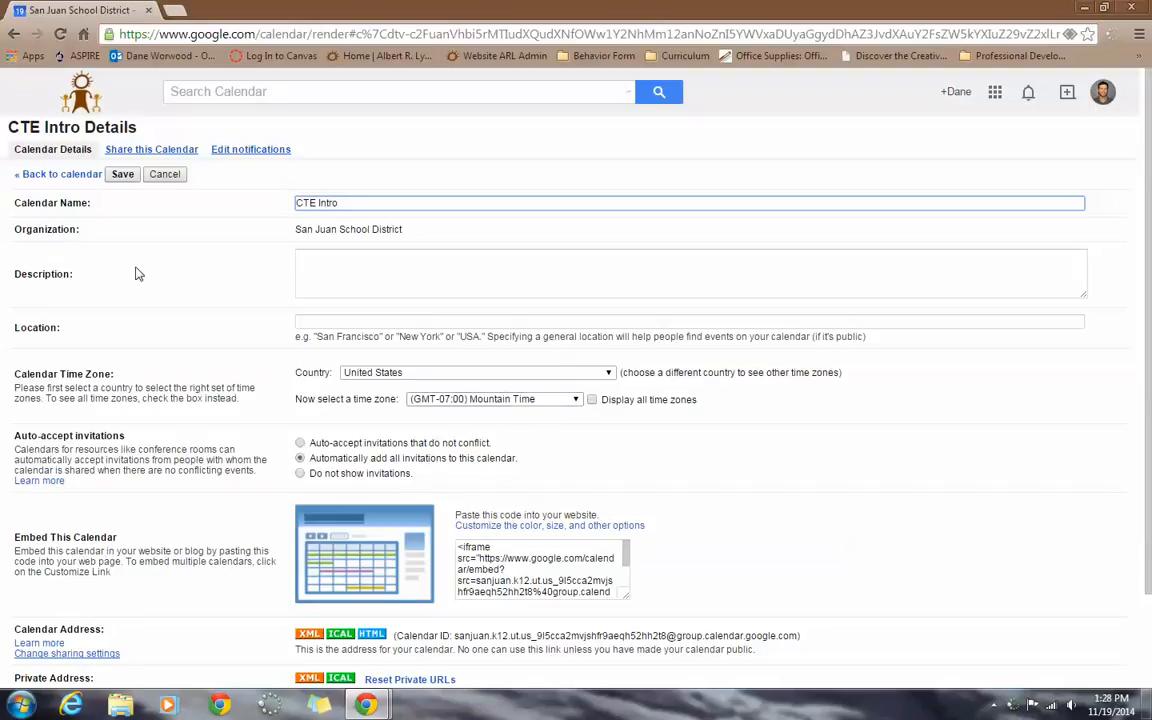
scroll(155, 269, down, 2)
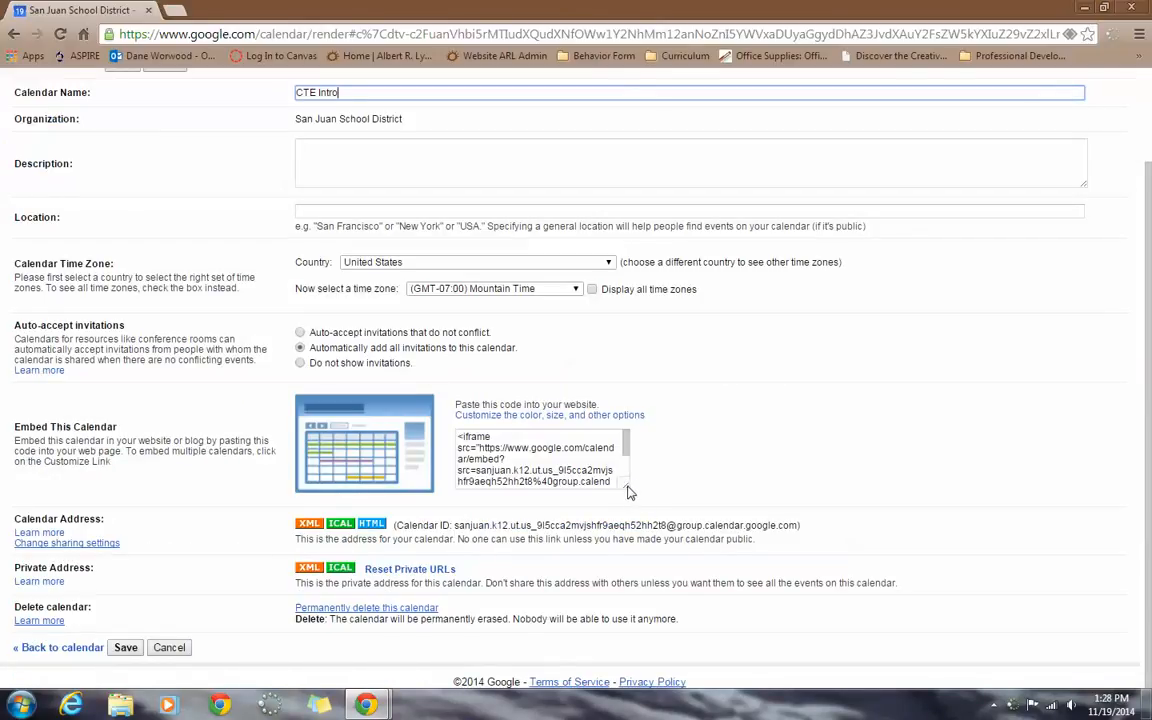
drag(628, 491, 965, 518)
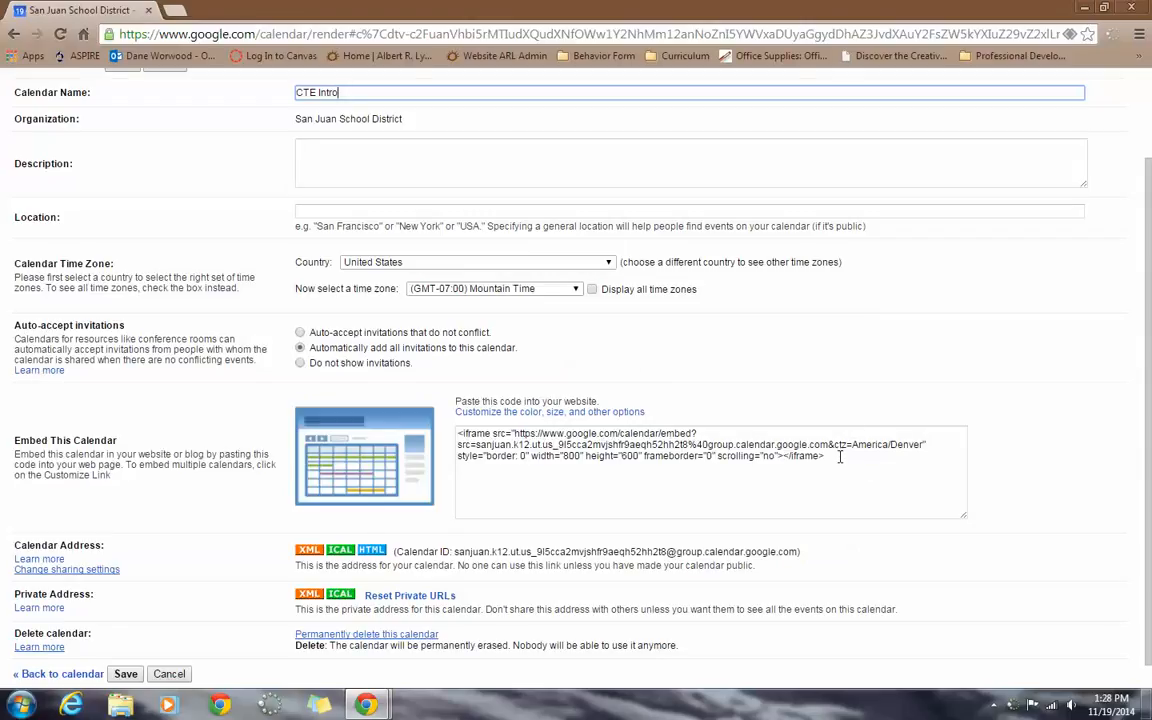
drag(840, 456, 950, 458)
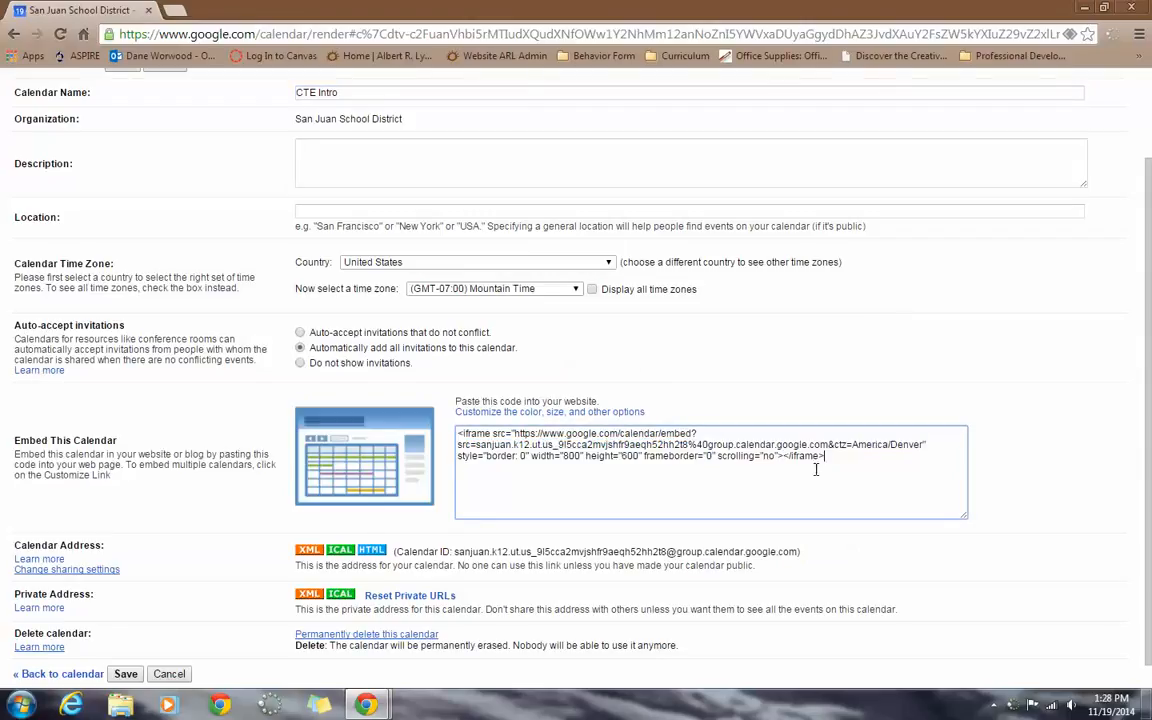
key(ctrl+a)
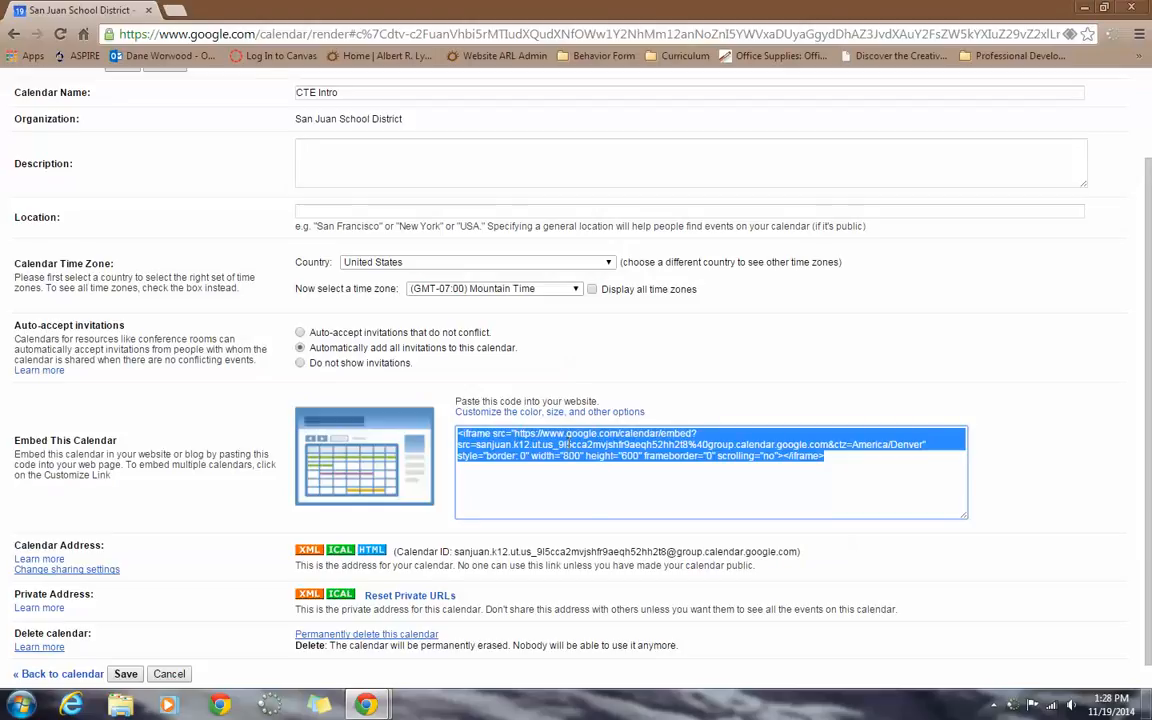
Step: Switch to the other browser window and open the Albert R. Lyman Middle School homepage in a new tab
click(376, 706)
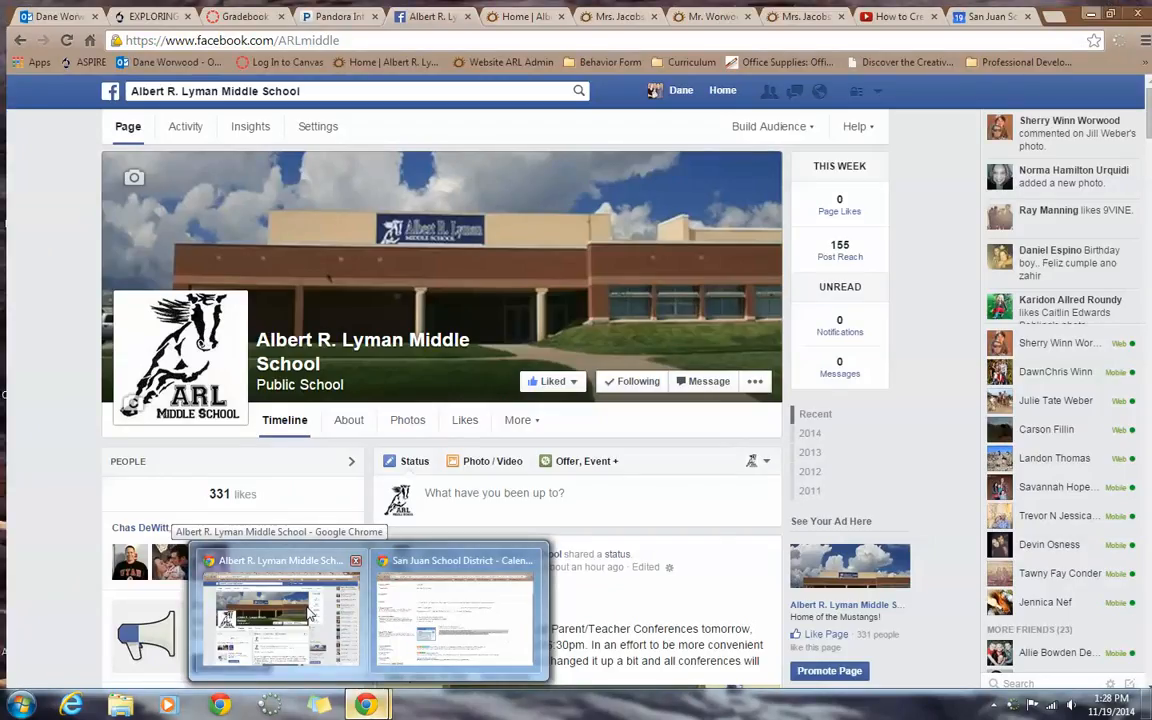
click(312, 618)
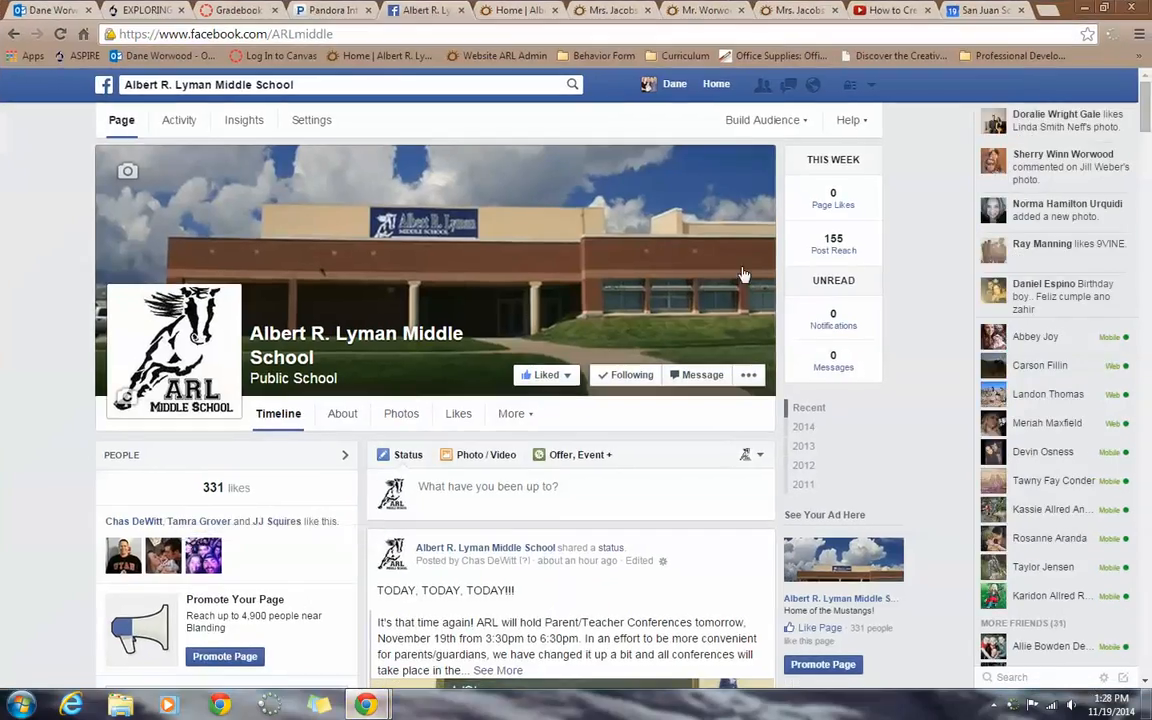
click(900, 9)
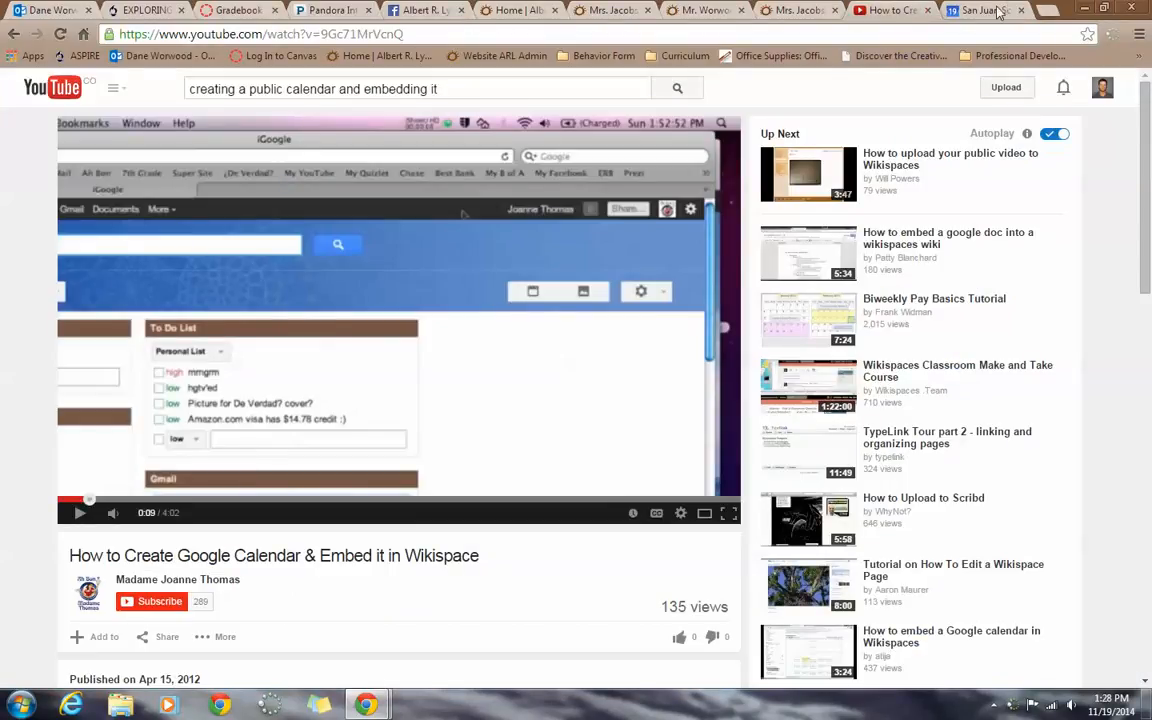
click(1042, 12)
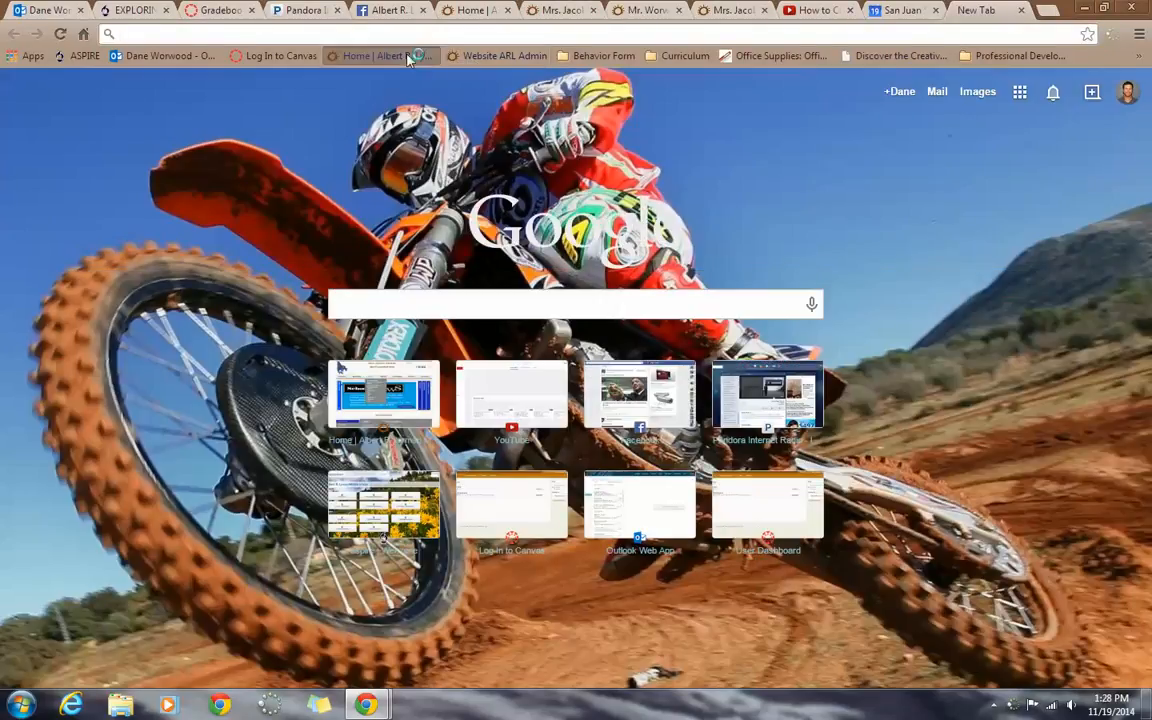
click(405, 56)
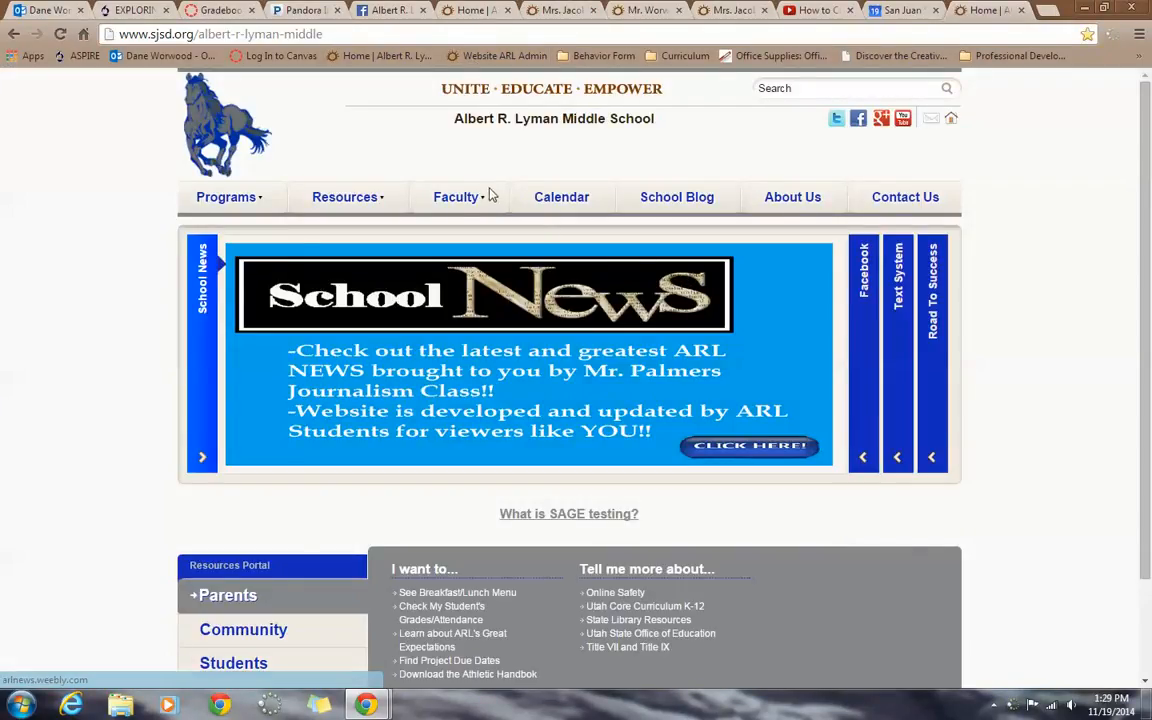
Step: Open the third teacher webpage listed under the school's Faculty section and go to its Students page
click(471, 203)
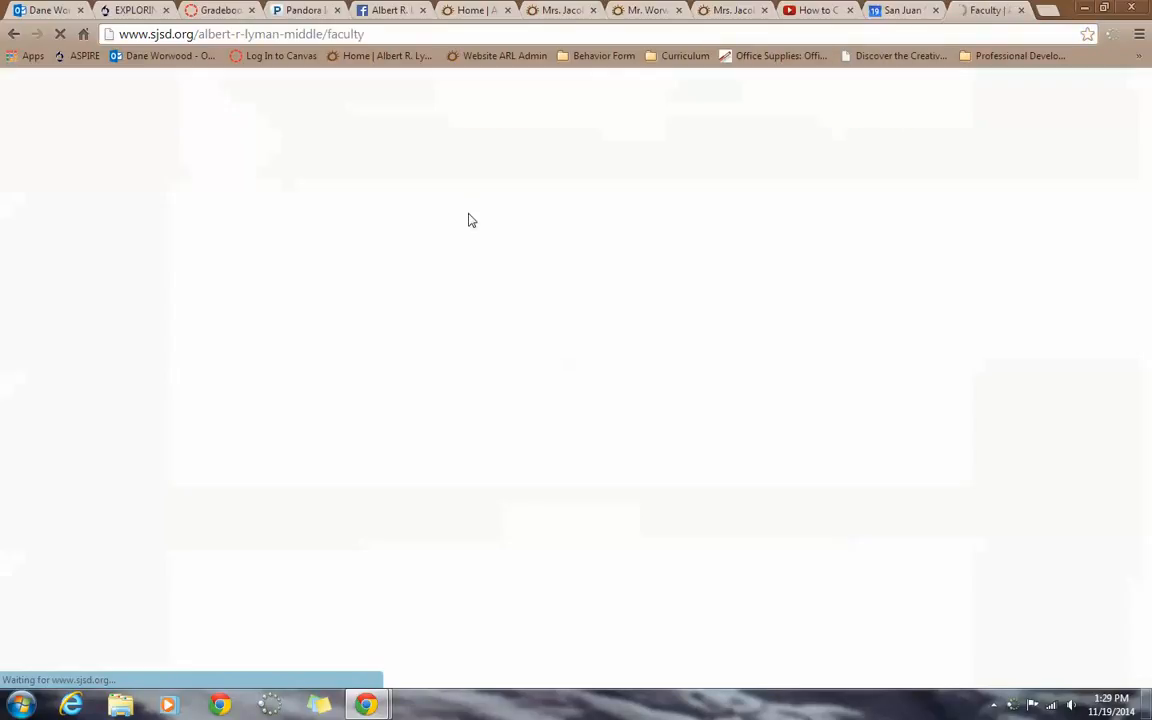
scroll(371, 421, down, 3)
scroll(371, 421, up, 3)
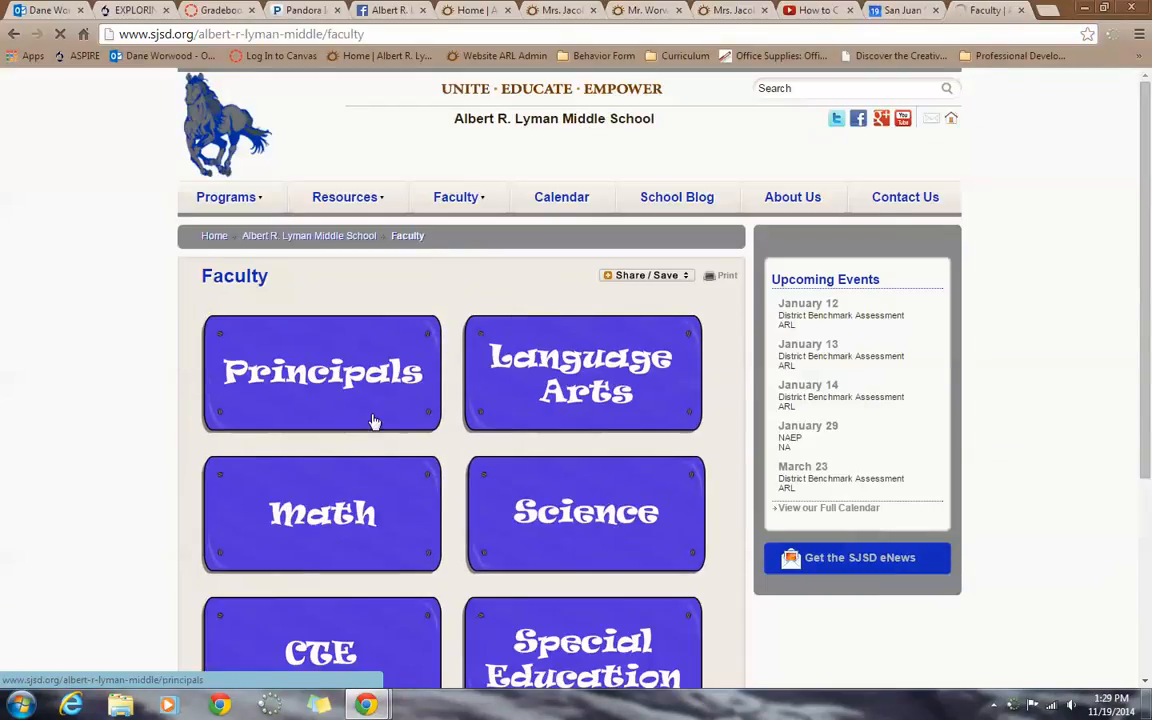
mouse_move(480, 203)
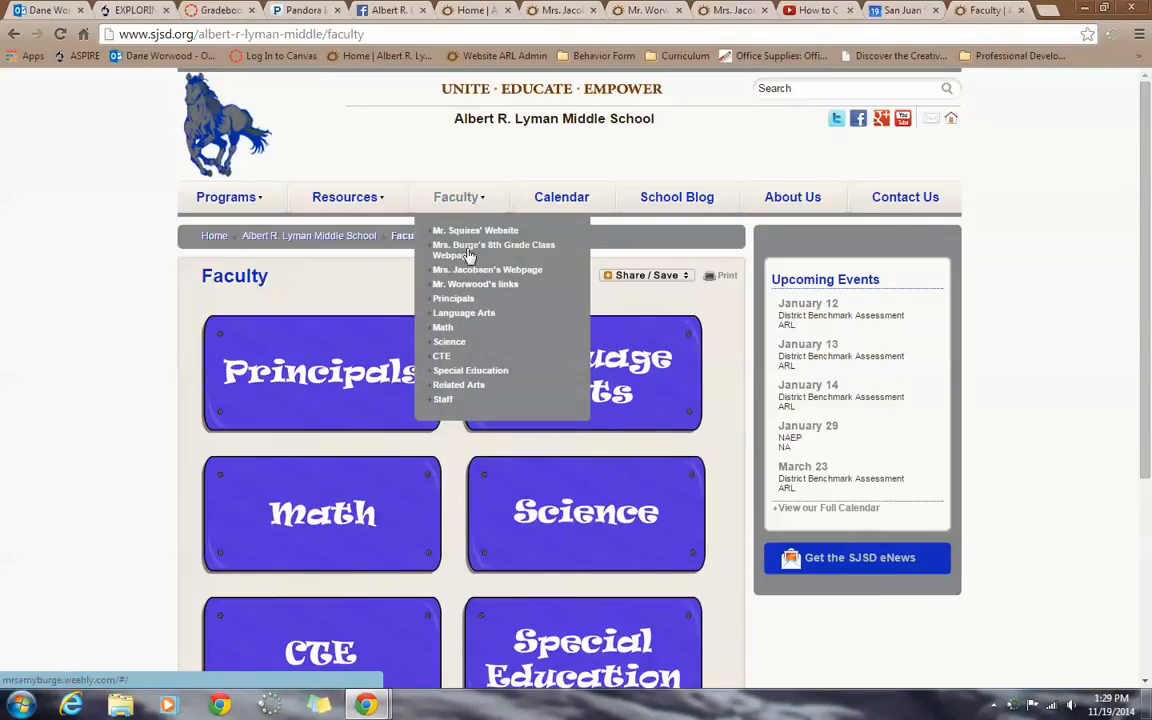
click(496, 272)
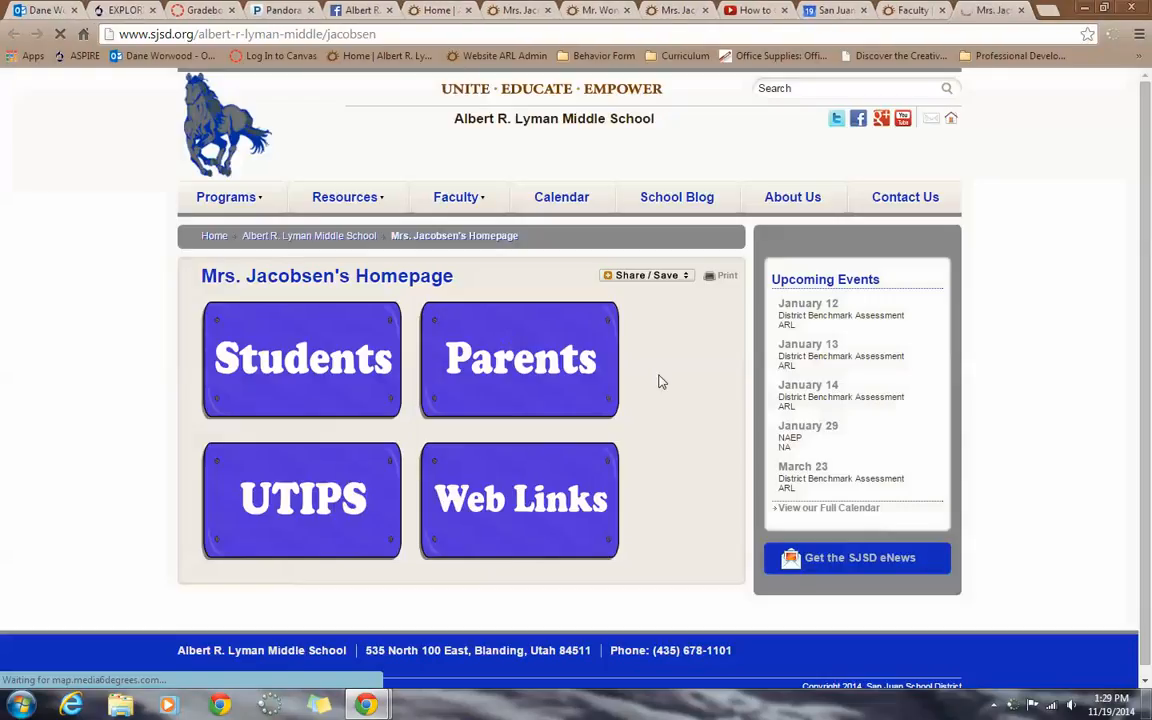
click(338, 363)
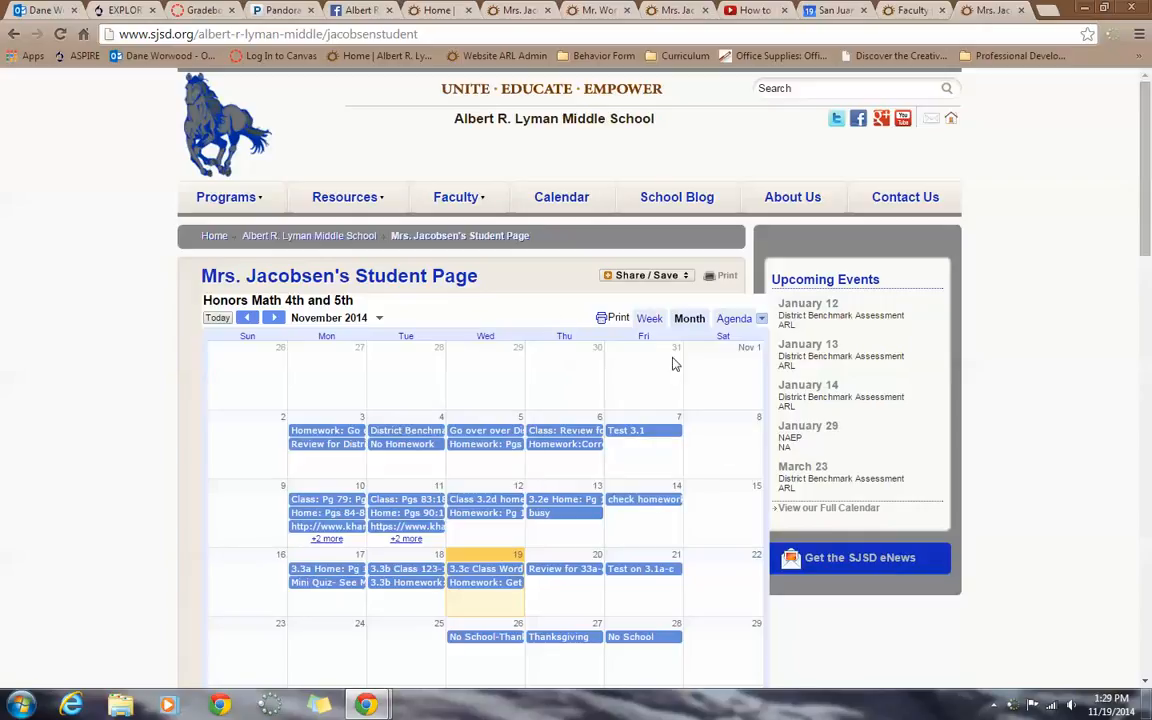
Step: Examine the embedded Honors Math and 7th Grade Math calendars on the teacher's student page
scroll(318, 399, down, 2)
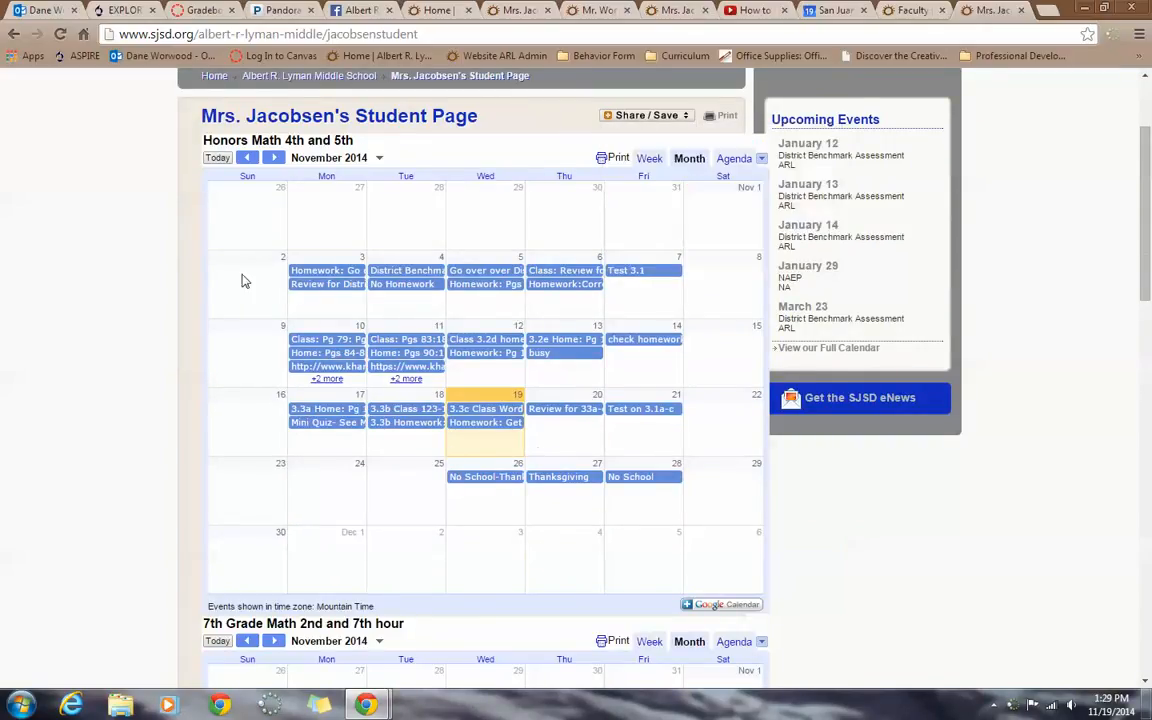
scroll(341, 481, down, 3)
scroll(466, 366, up, 3)
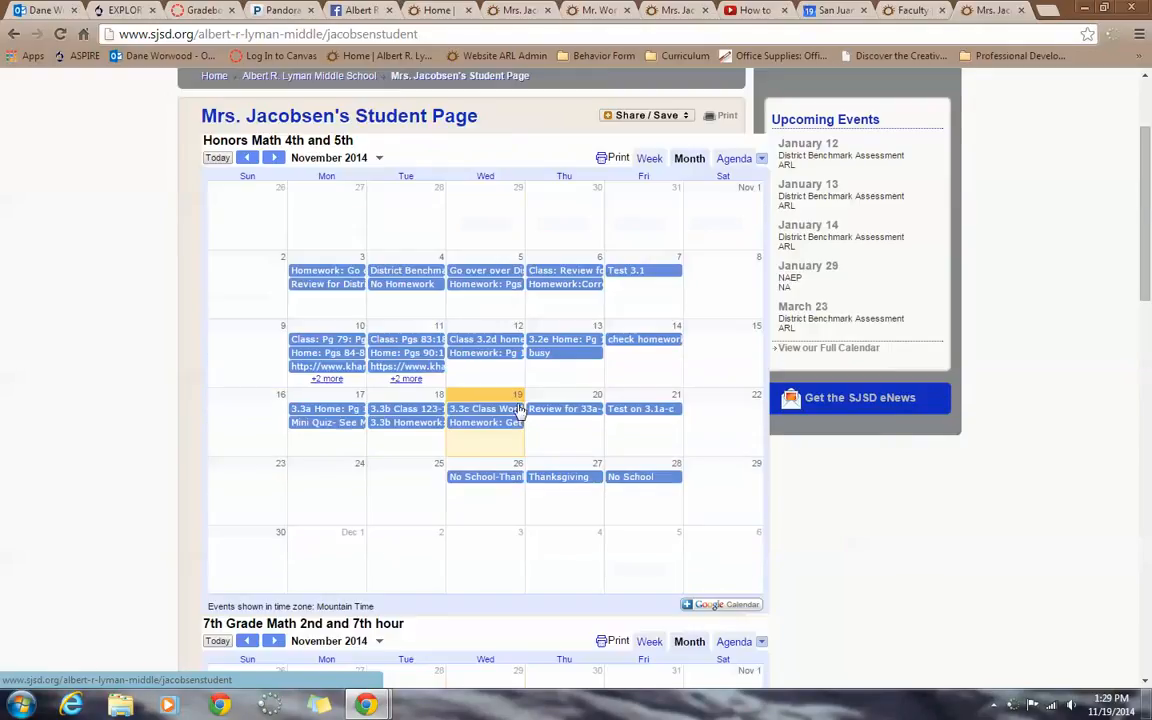
scroll(393, 424, down, 2)
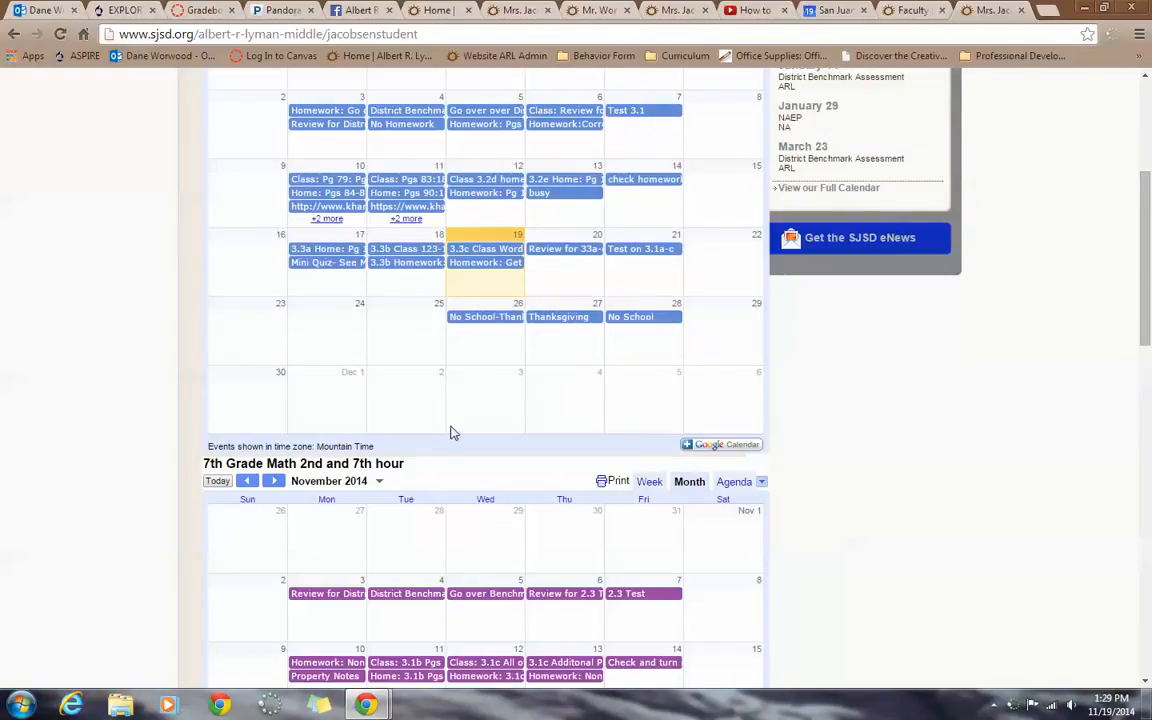
scroll(452, 432, up, 3)
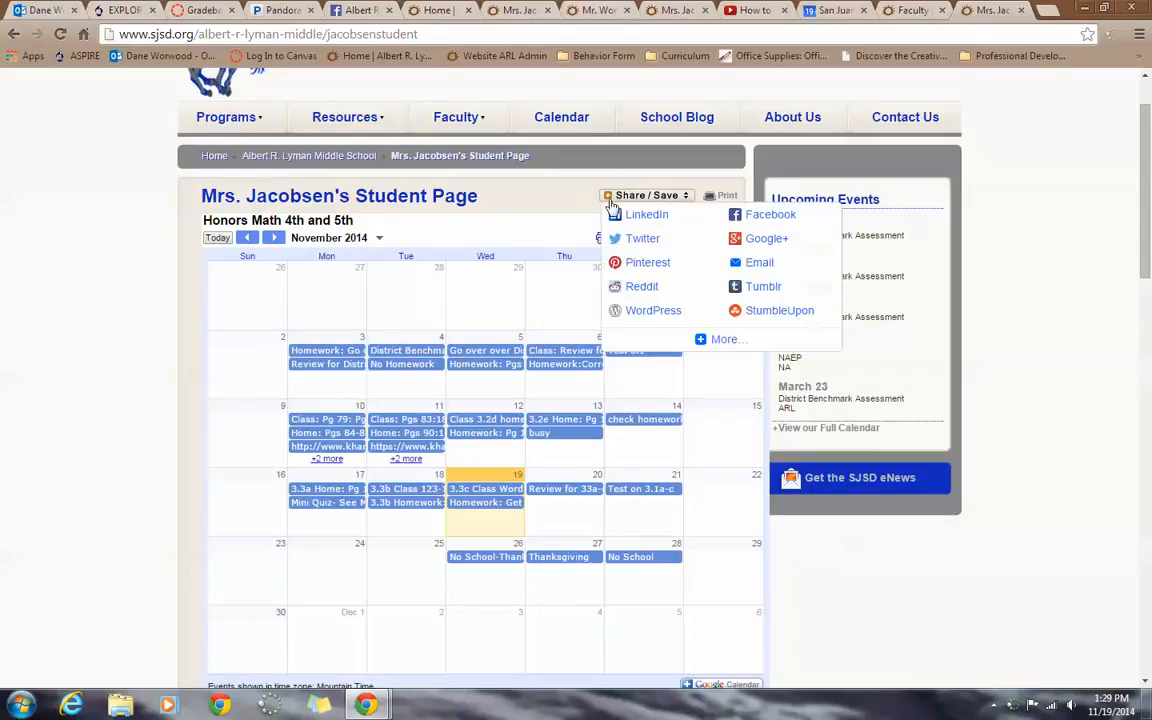
Step: Switch back to the CTE Intro calendar's settings window and review the selected embed code
mouse_move(366, 705)
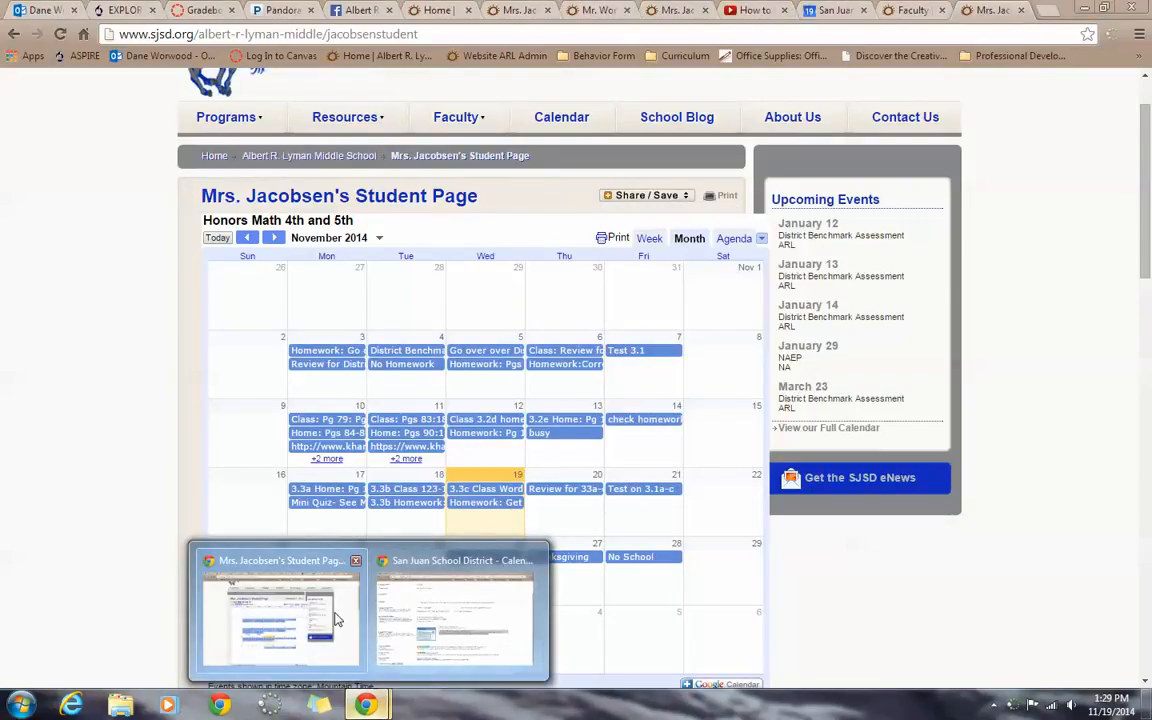
click(389, 624)
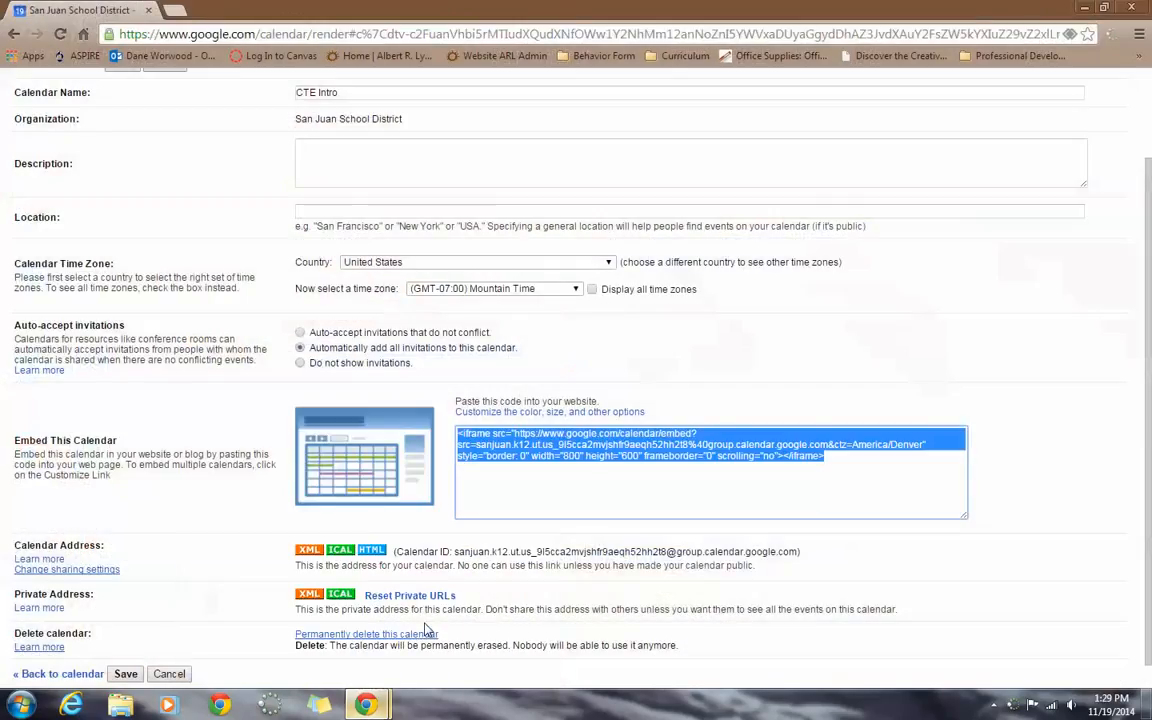
click(14, 34)
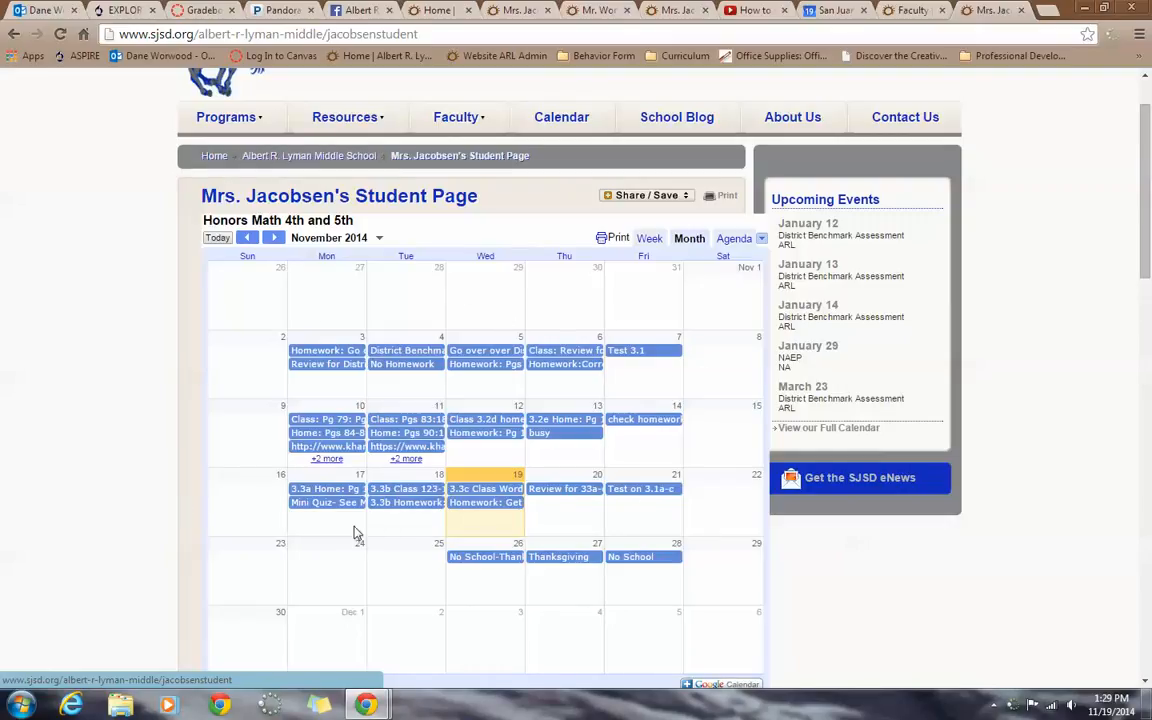
Step: View the November 3 event details in the Honors Math calendar on the teacher's student page and look over the rest of the page
click(343, 352)
click(344, 367)
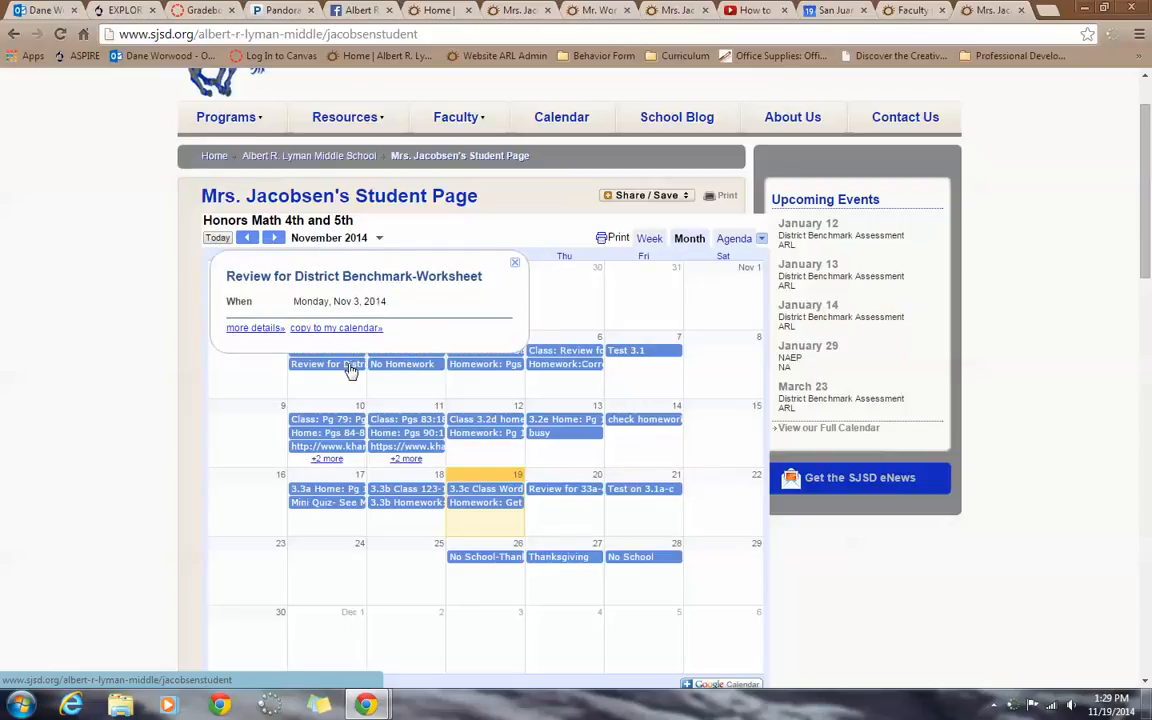
click(498, 433)
click(570, 434)
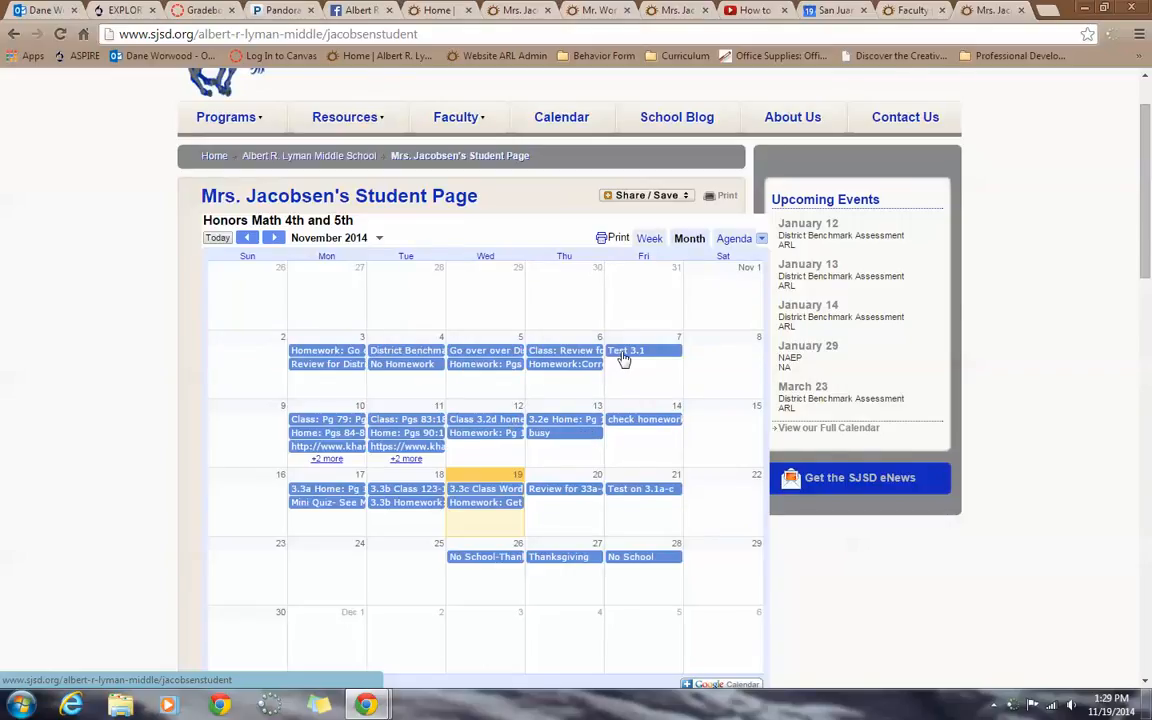
scroll(623, 358, down, 5)
scroll(640, 367, up, 6)
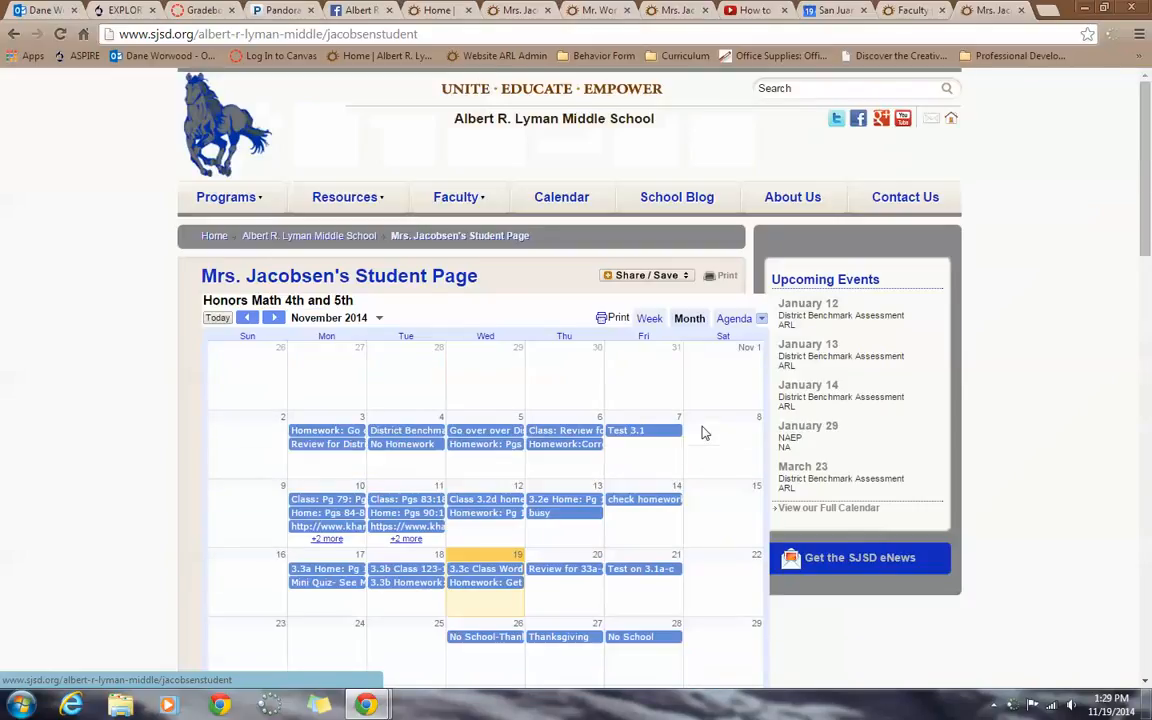
click(1086, 9)
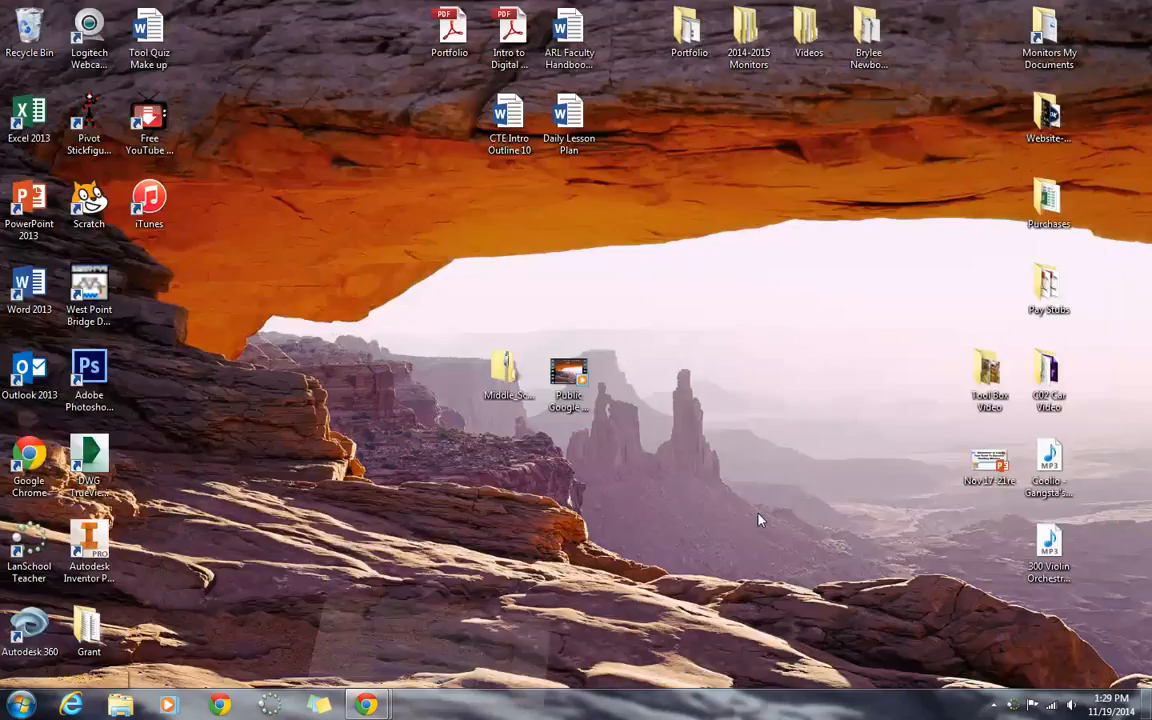
click(994, 706)
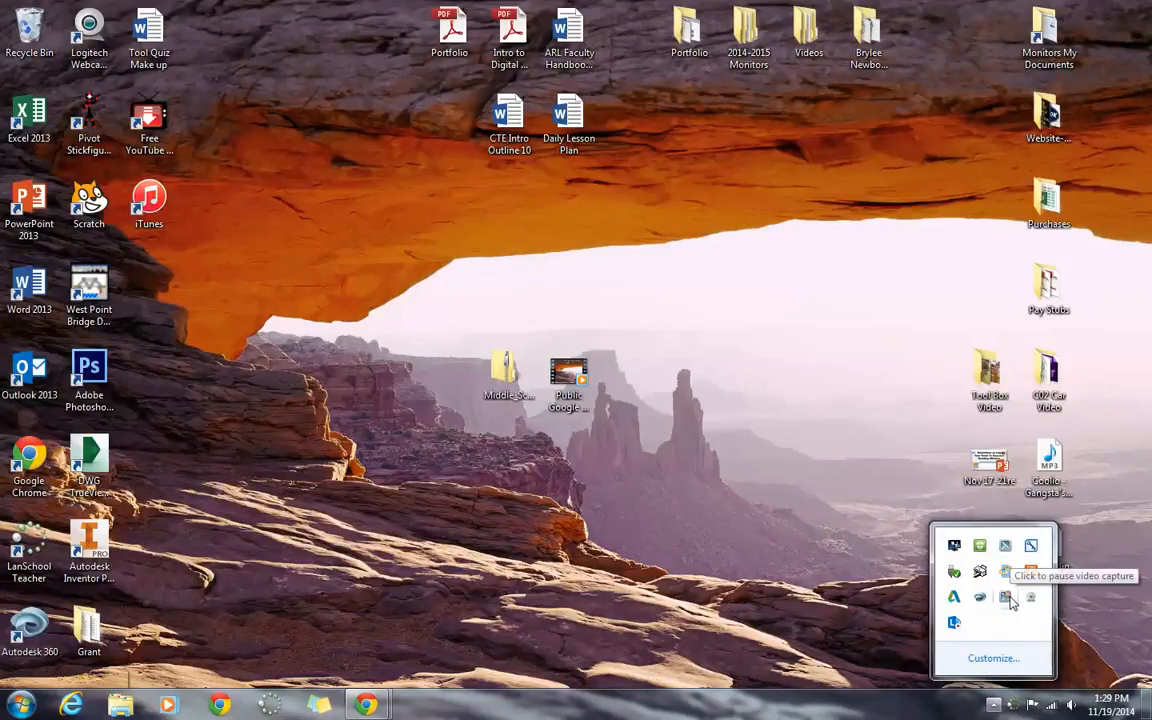